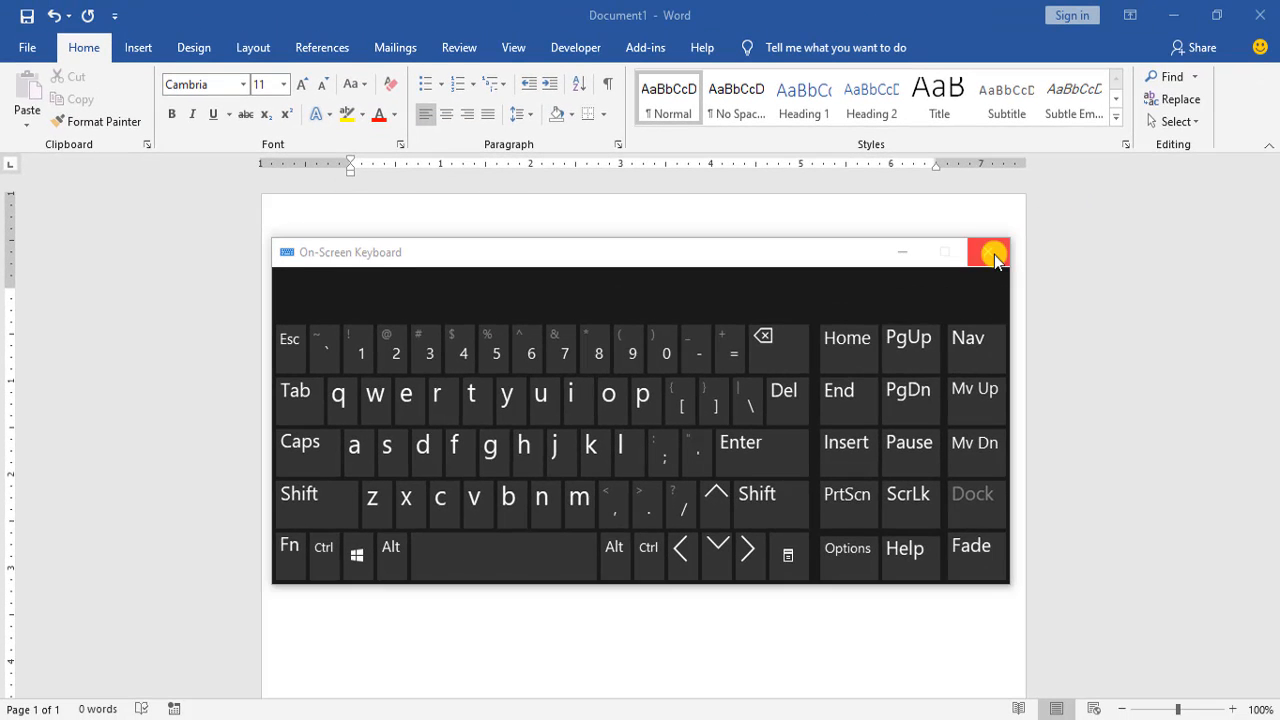
Step: Close the on-screen keyboard and enter "Serial No" on the first line of the blank document
{"action": "left_click", "coordinate": [990, 260]}
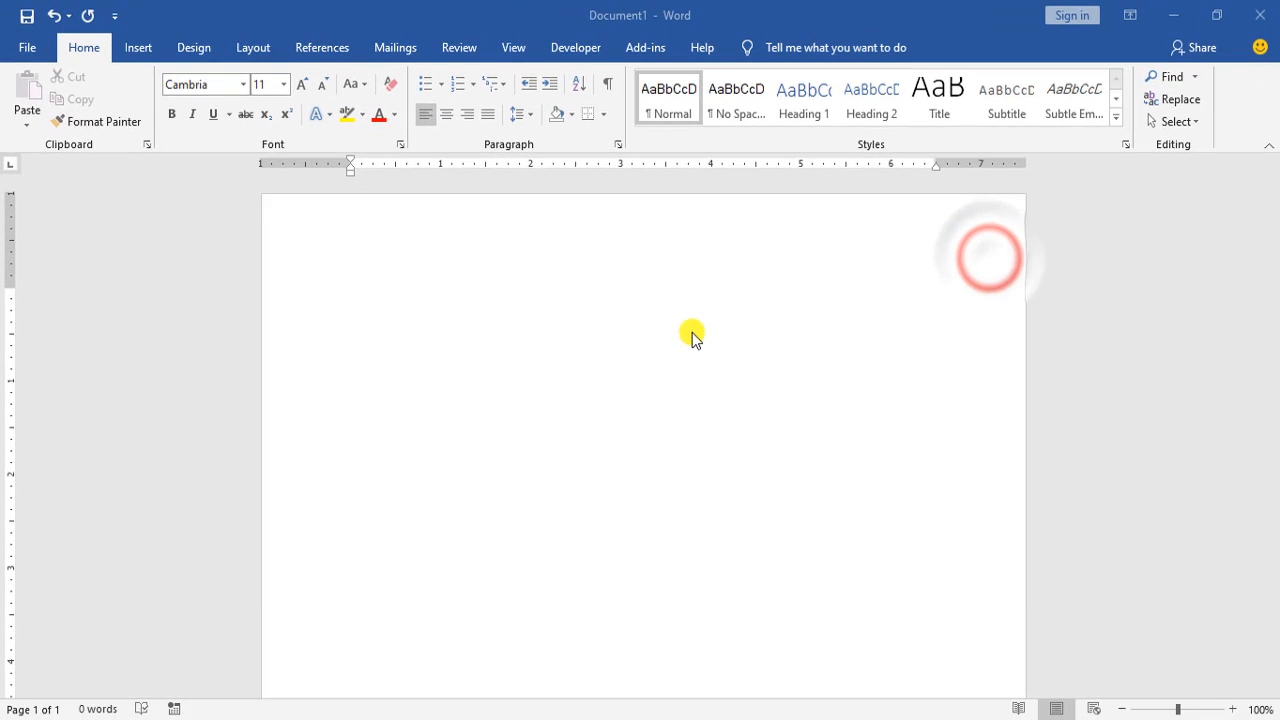
{"action": "left_click", "coordinate": [458, 260]}
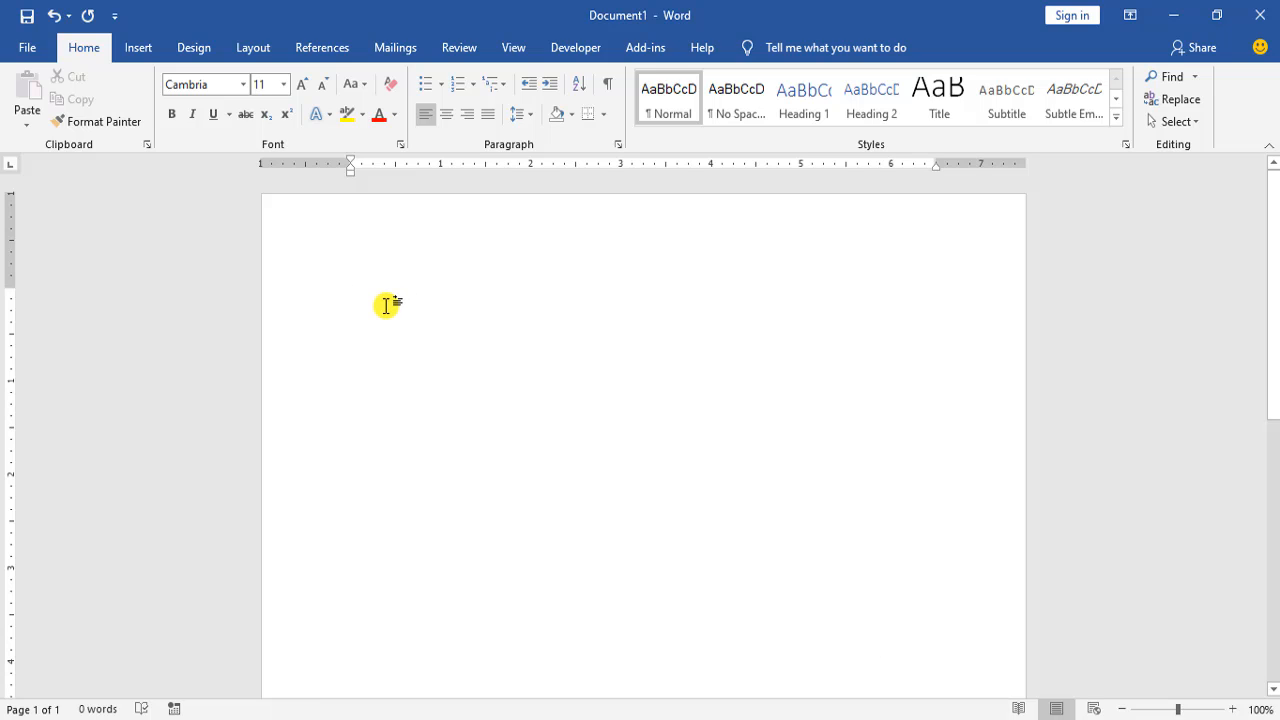
{"action": "type", "text": "Serial No"}
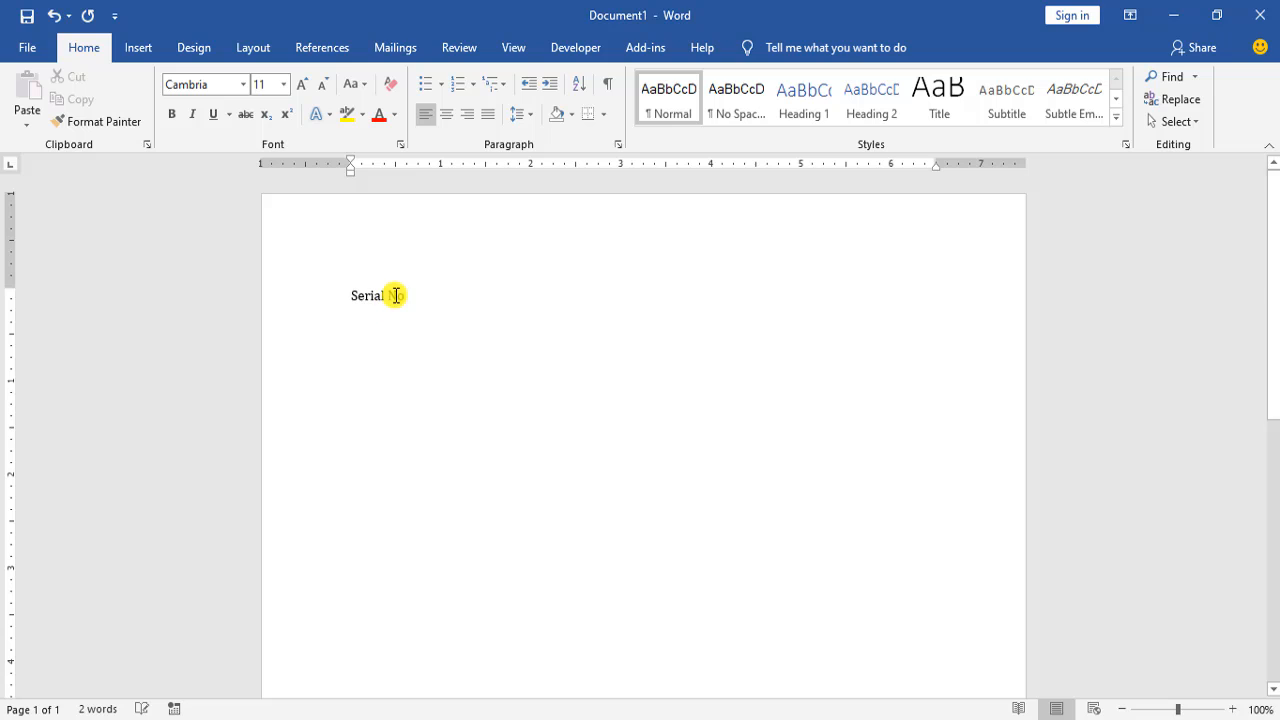
Step: Add left tab stops at 2.5" and 5.5" and enter the headings "Subject" and "Page No" at them
{"action": "left_click", "coordinate": [576, 164]}
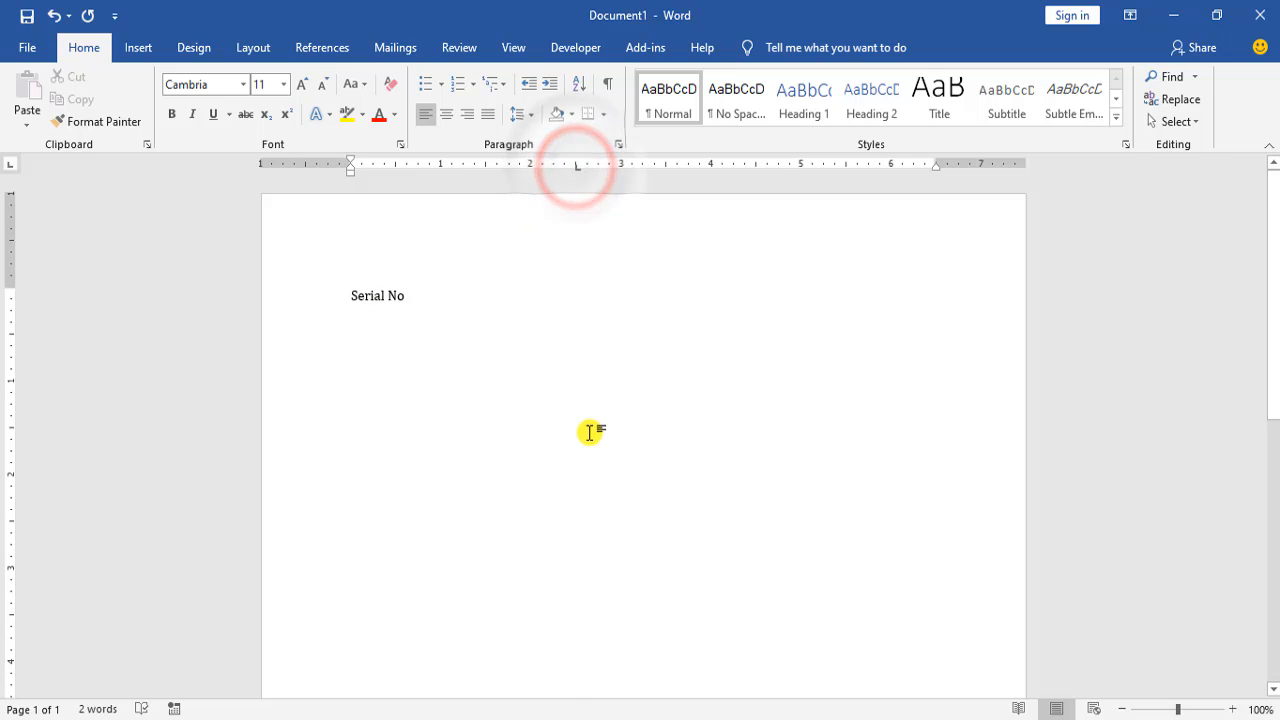
{"action": "key", "text": "Tab"}
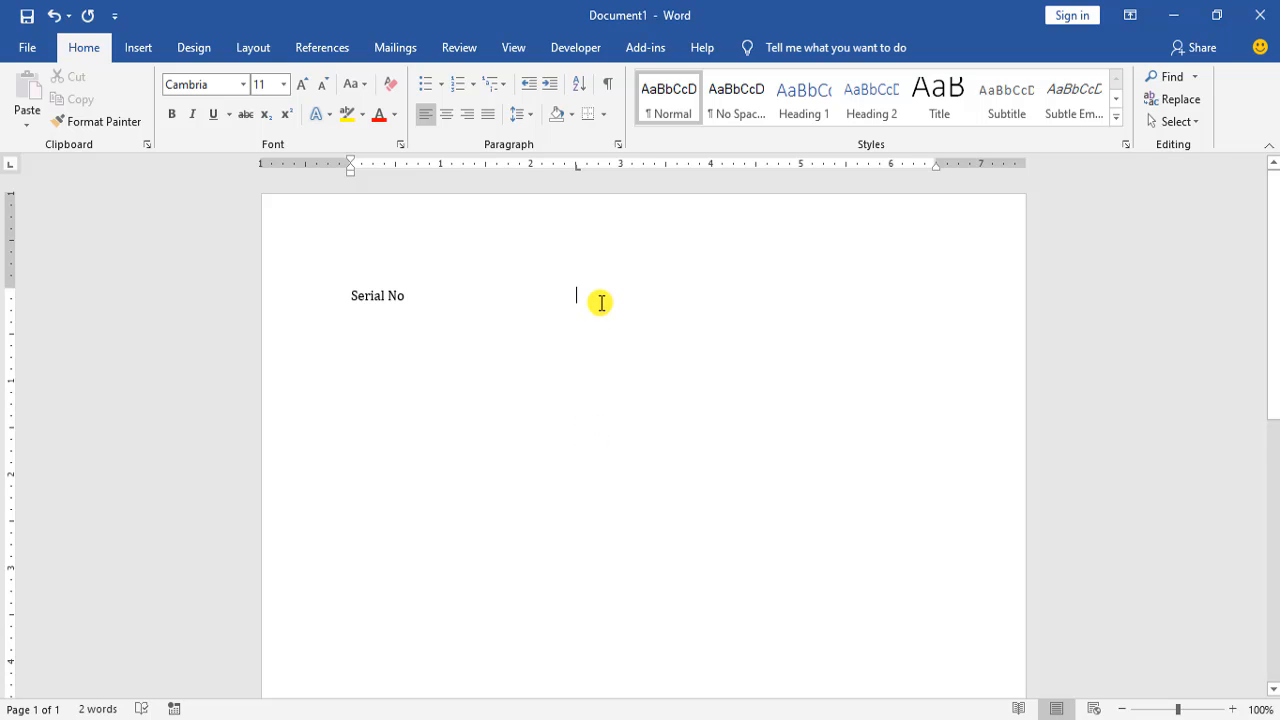
{"action": "type", "text": "Subject"}
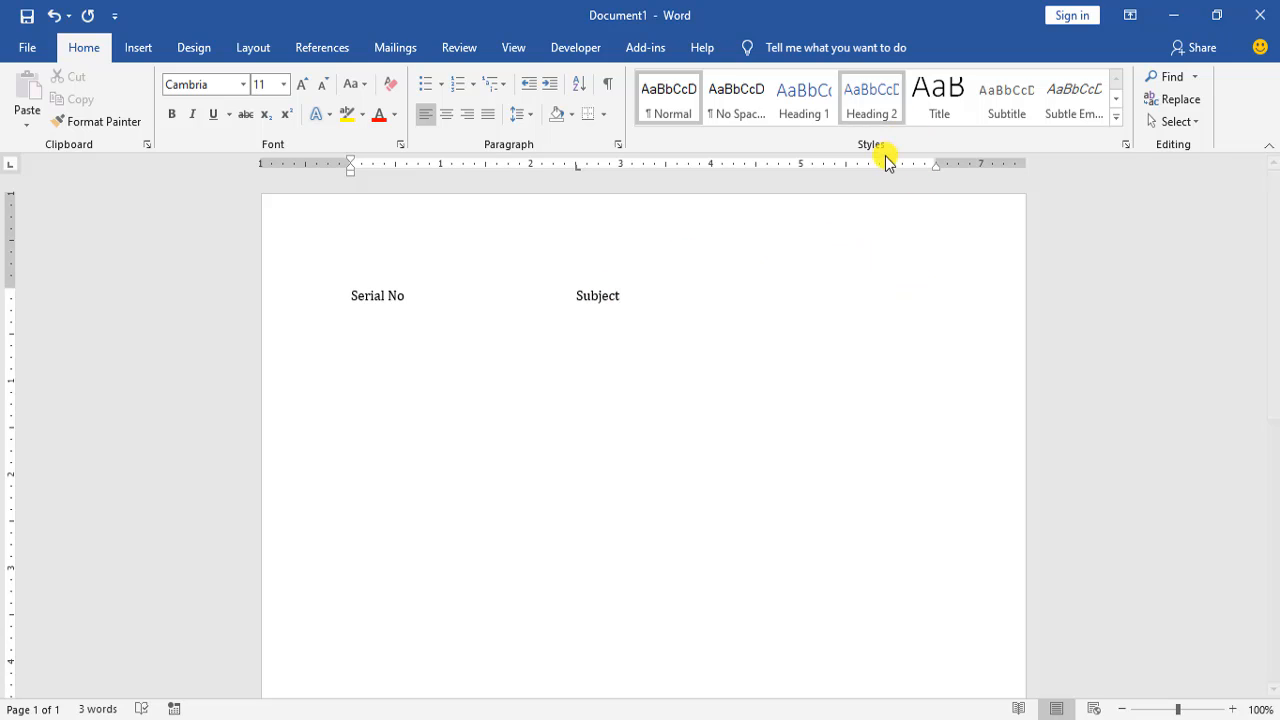
{"action": "left_click", "coordinate": [847, 165]}
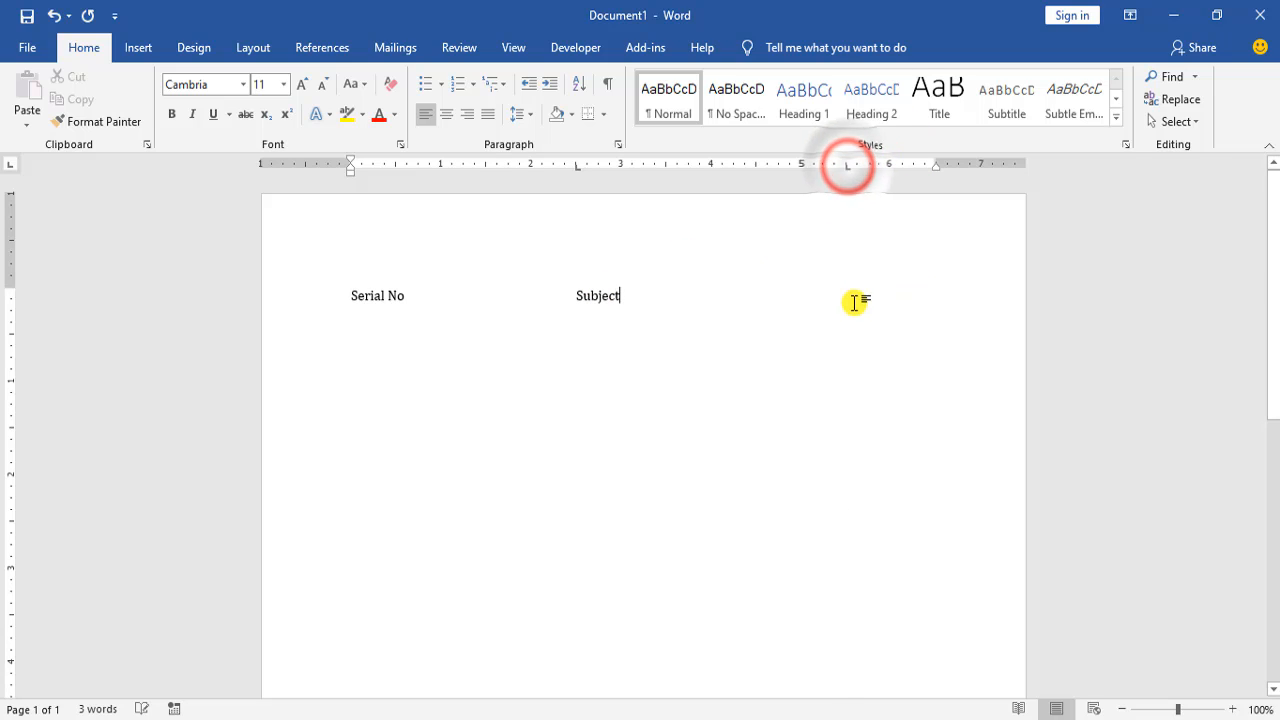
{"action": "key", "text": "Tab"}
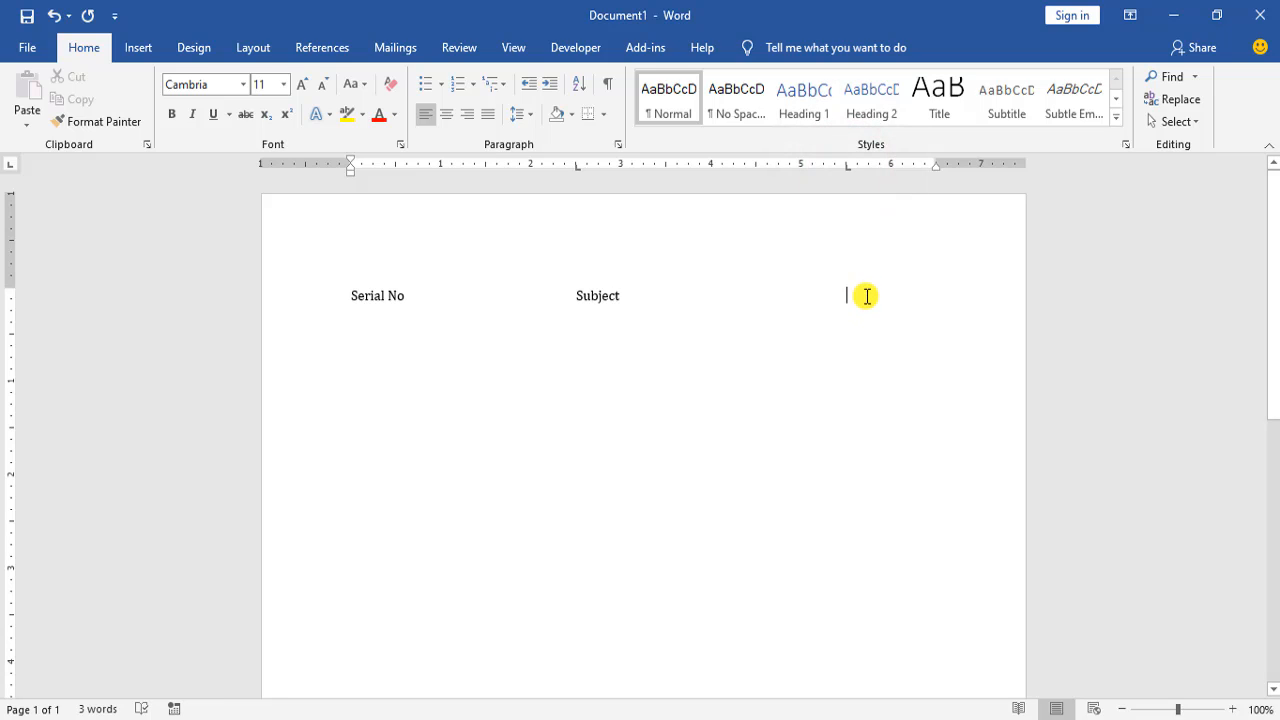
{"action": "type", "text": "Page No"}
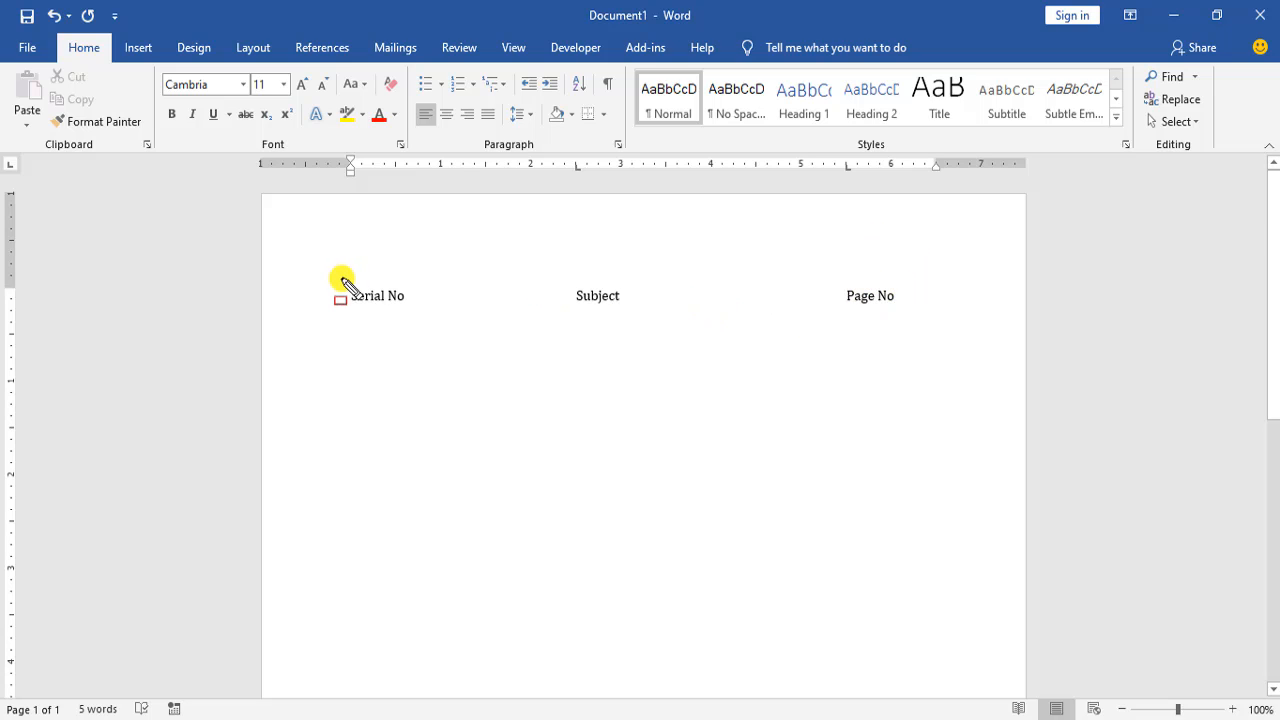
{"action": "left_click_drag", "start_coordinate": [325, 264], "coordinate": [946, 347]}
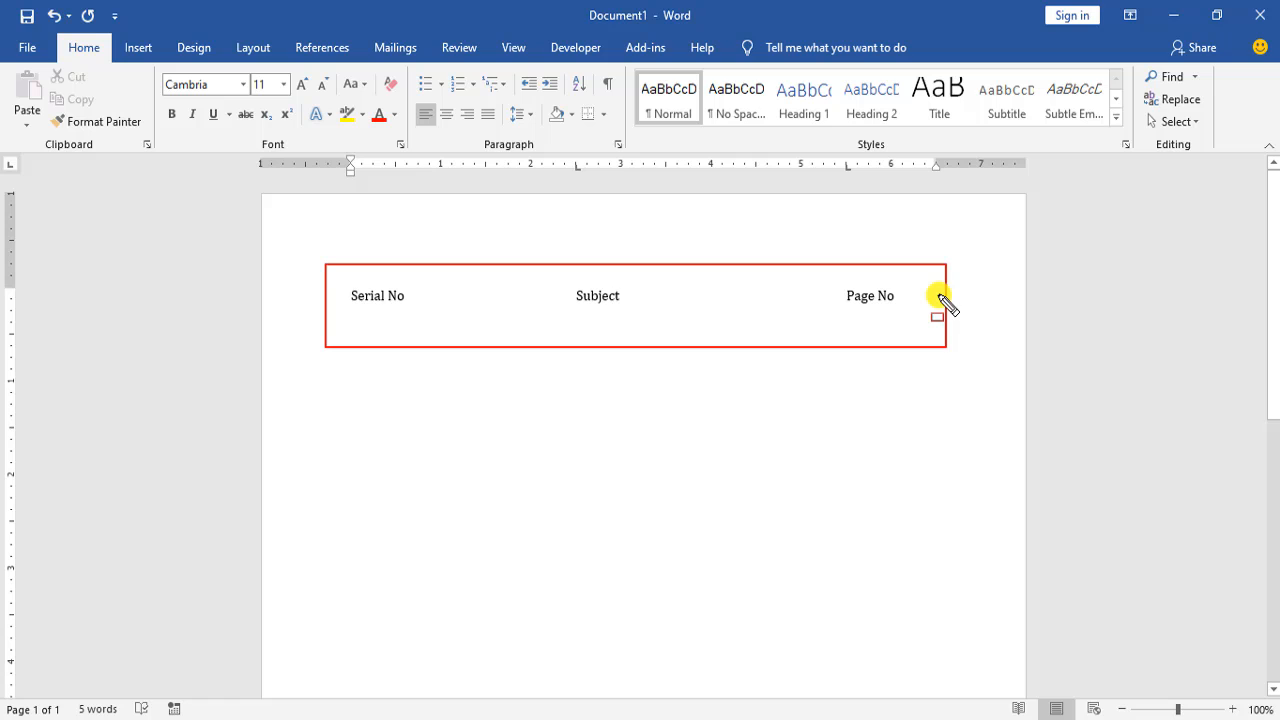
{"action": "left_click", "coordinate": [625, 297]}
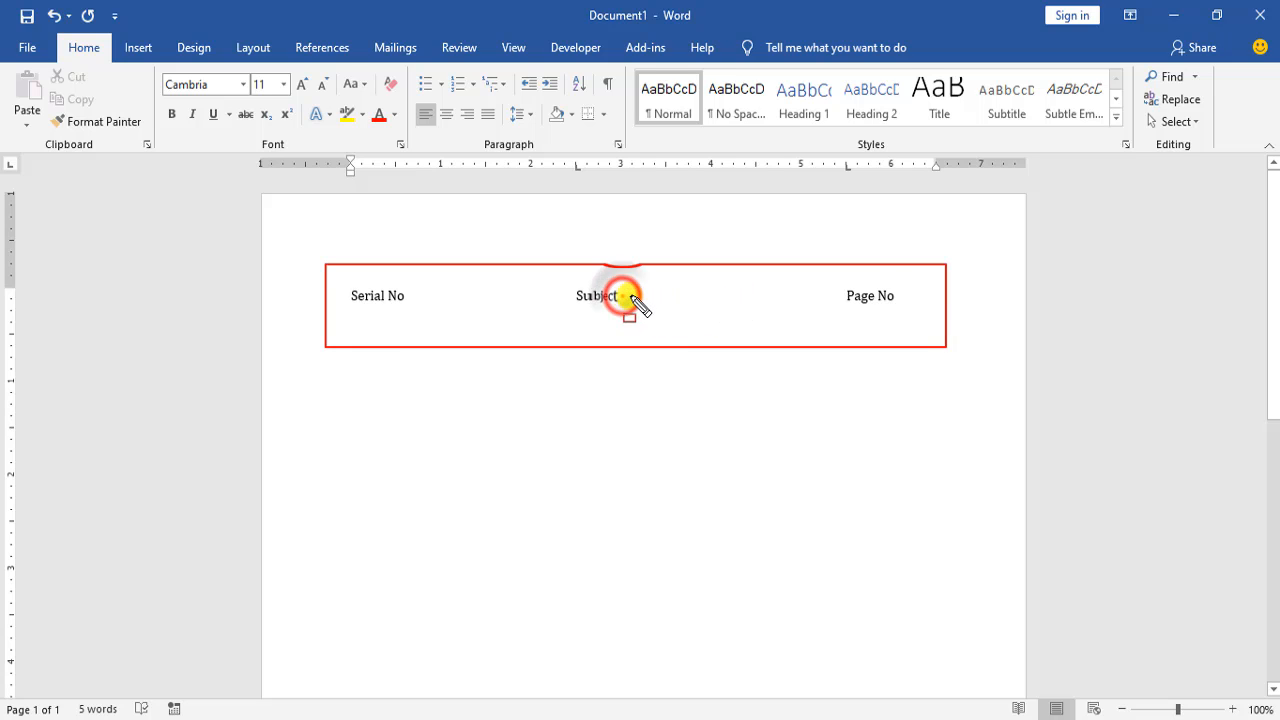
{"action": "left_click_drag", "start_coordinate": [631, 297], "coordinate": [714, 299]}
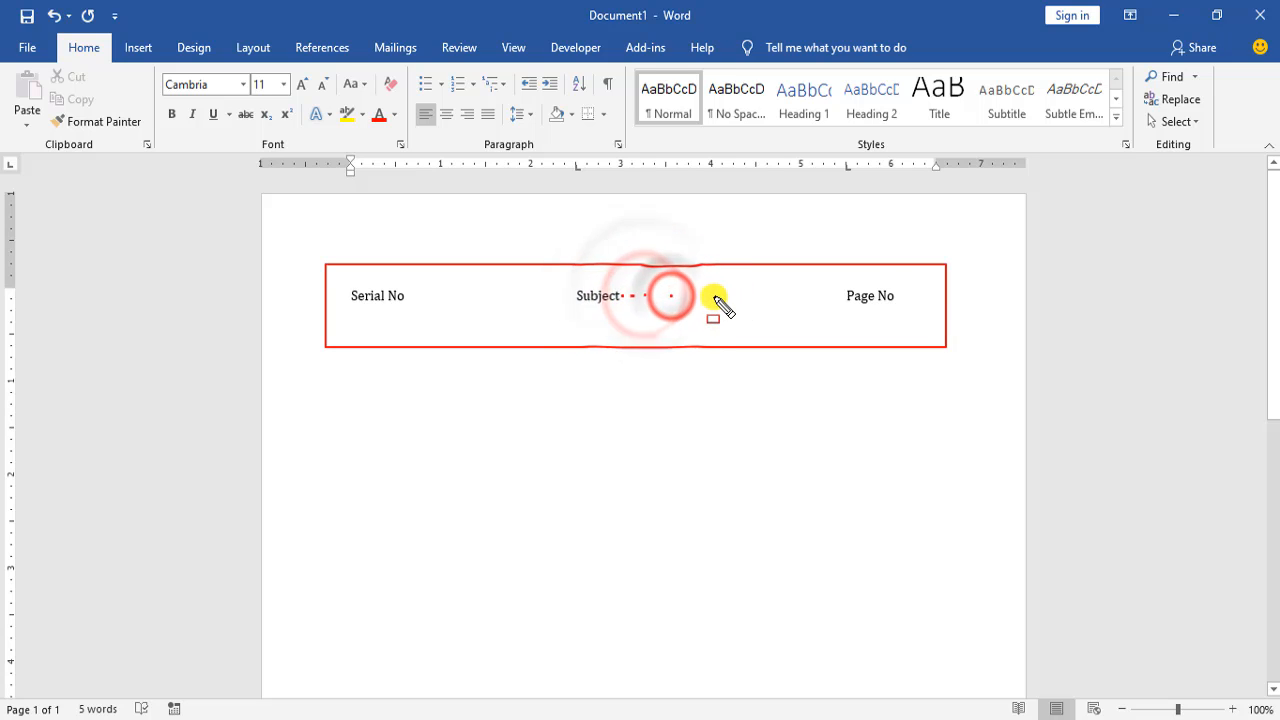
{"action": "key", "text": "Escape"}
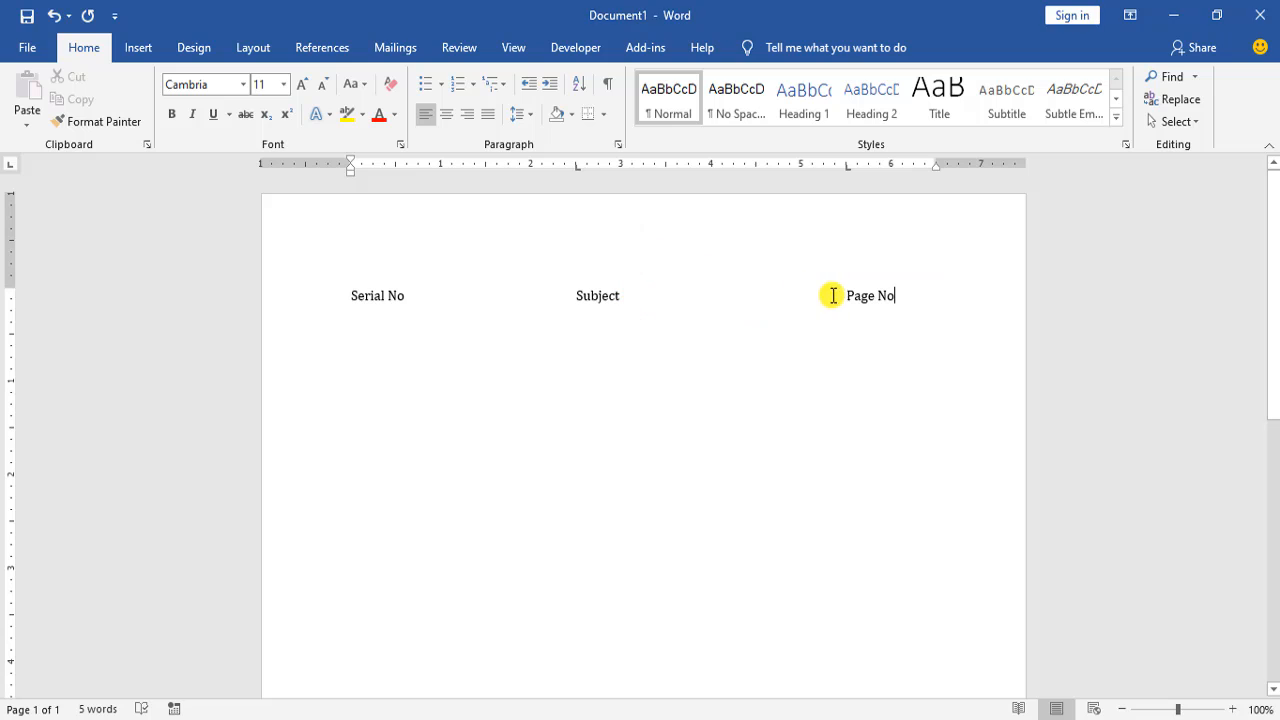
Step: Fill the gap between "Subject" and "Page No" with manually typed dots, keeping both headings on one line
{"action": "left_click", "coordinate": [621, 295]}
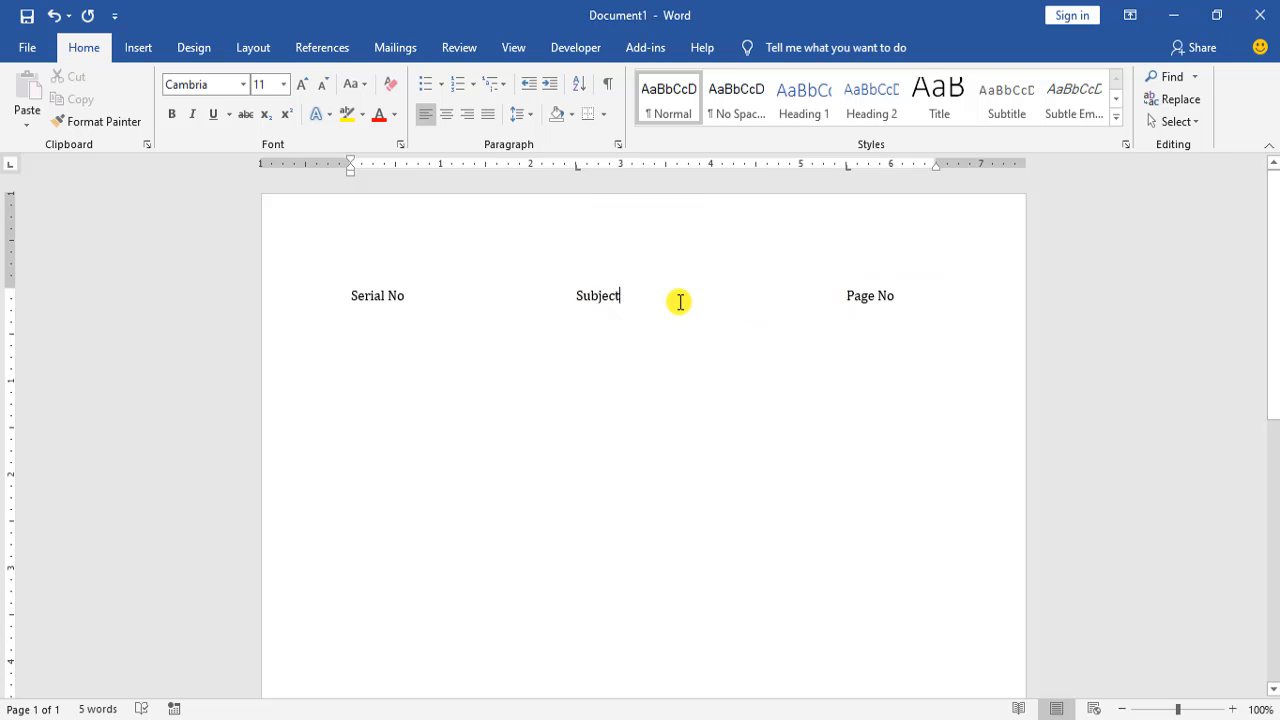
{"action": "type", "text": "..."}
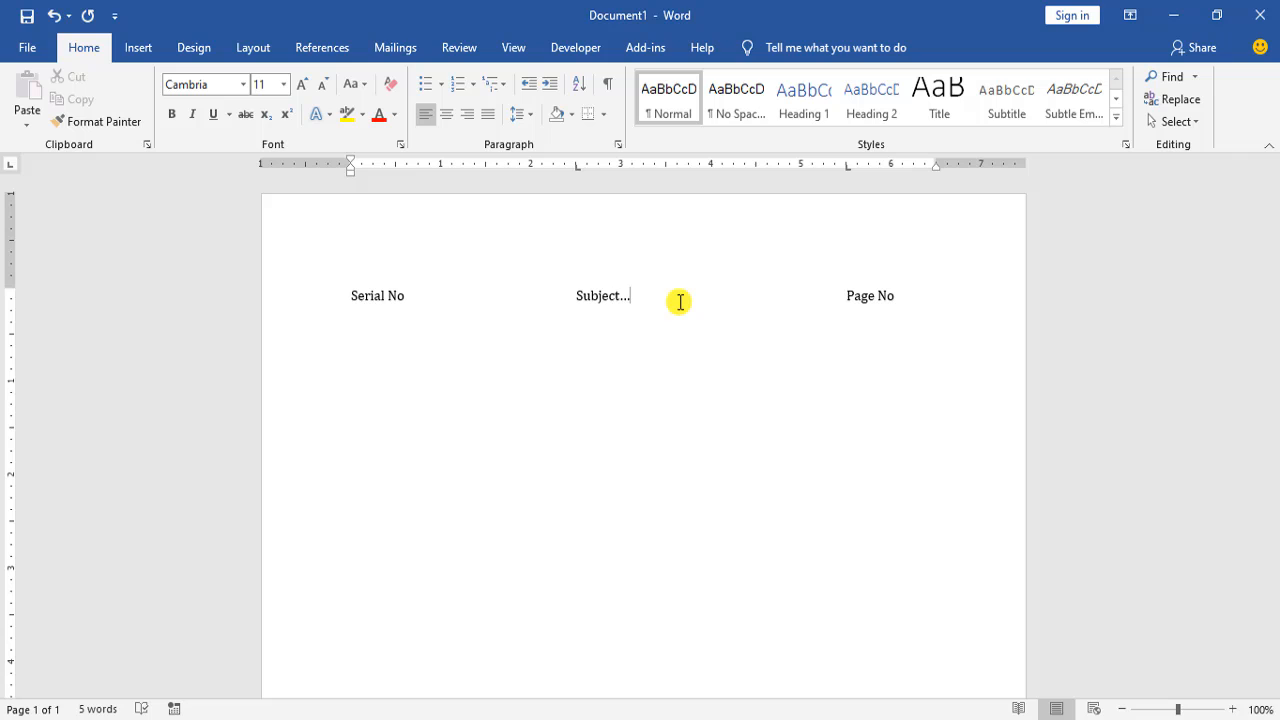
{"action": "type", "text": ".................."}
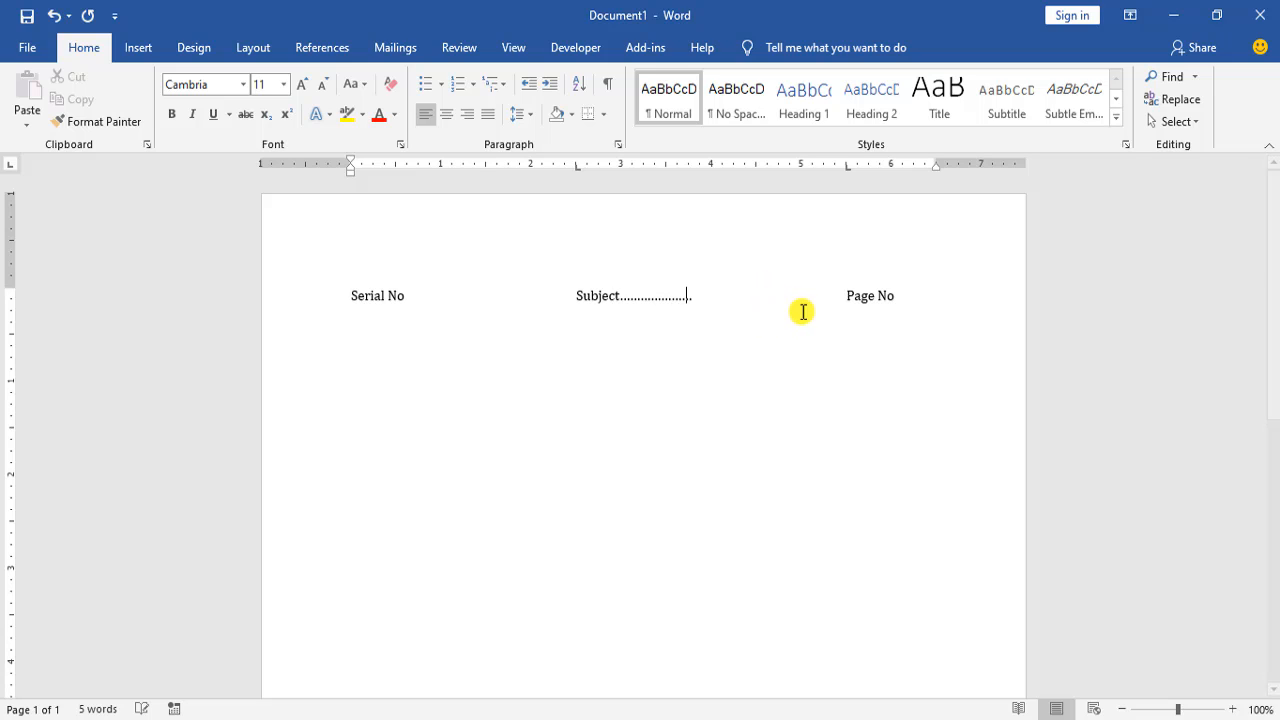
{"action": "type", "text": "............................."}
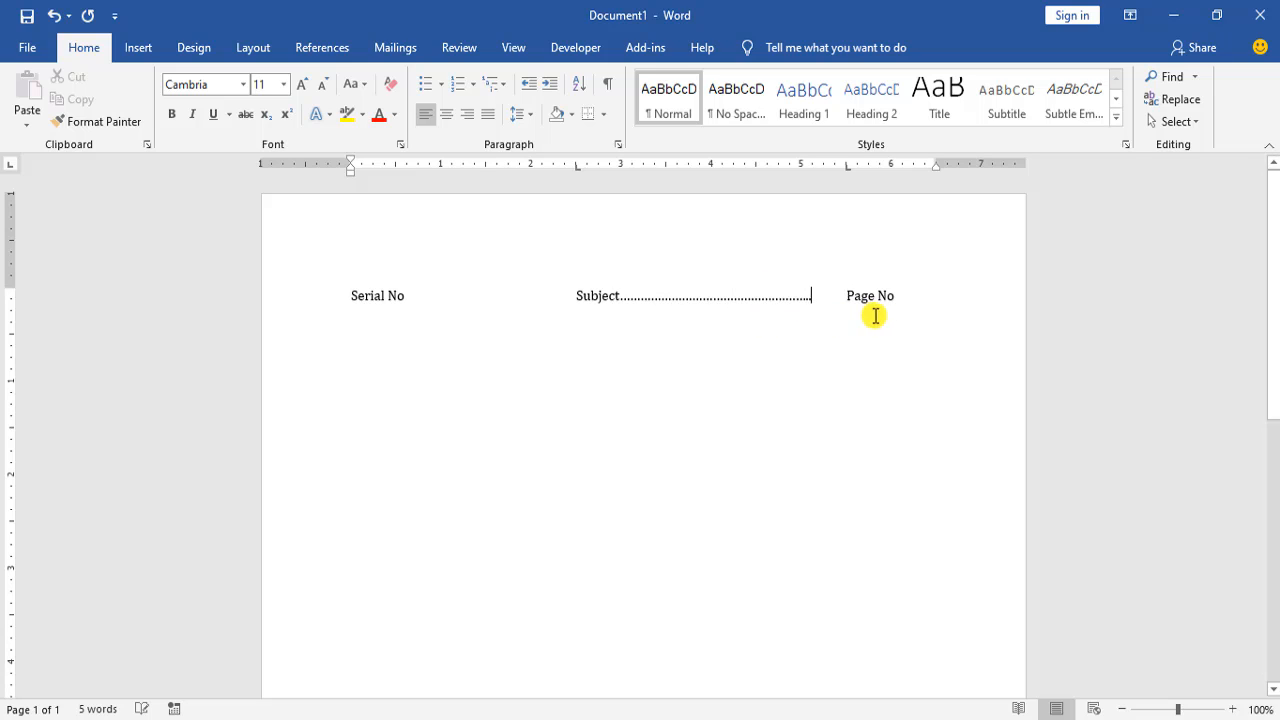
{"action": "type", "text": ".................."}
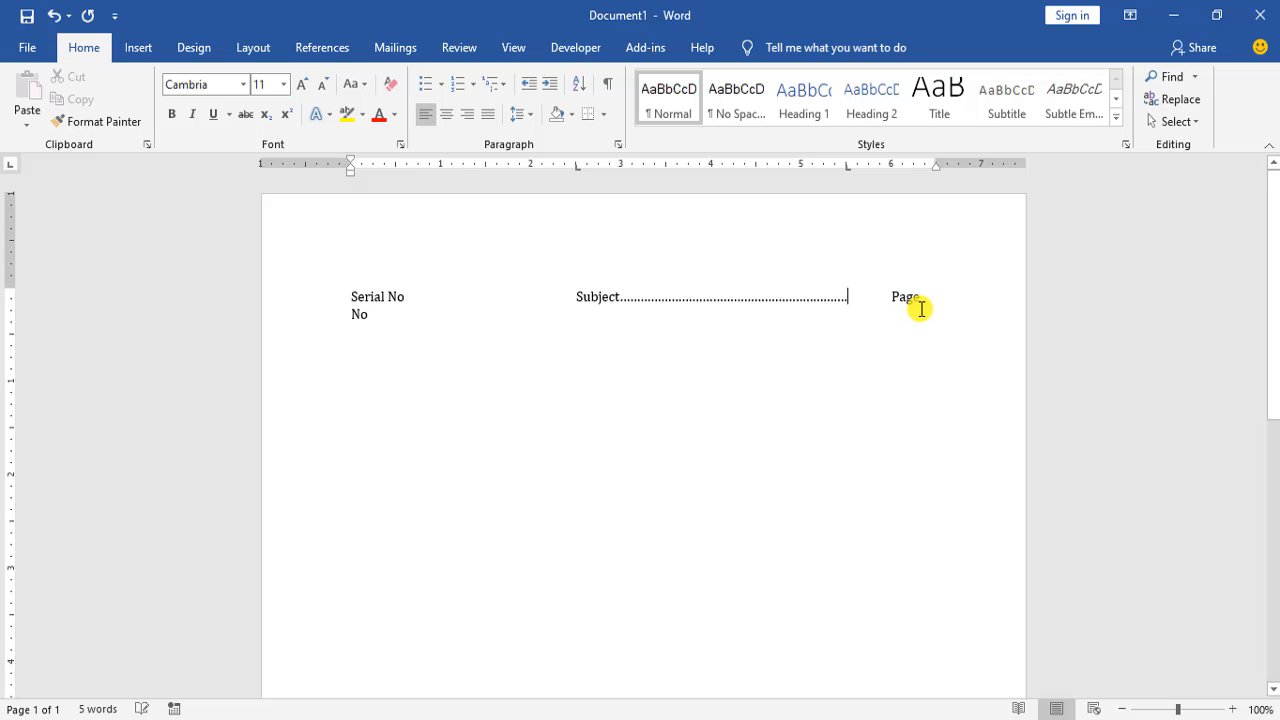
{"action": "key", "text": "BackSpace"}
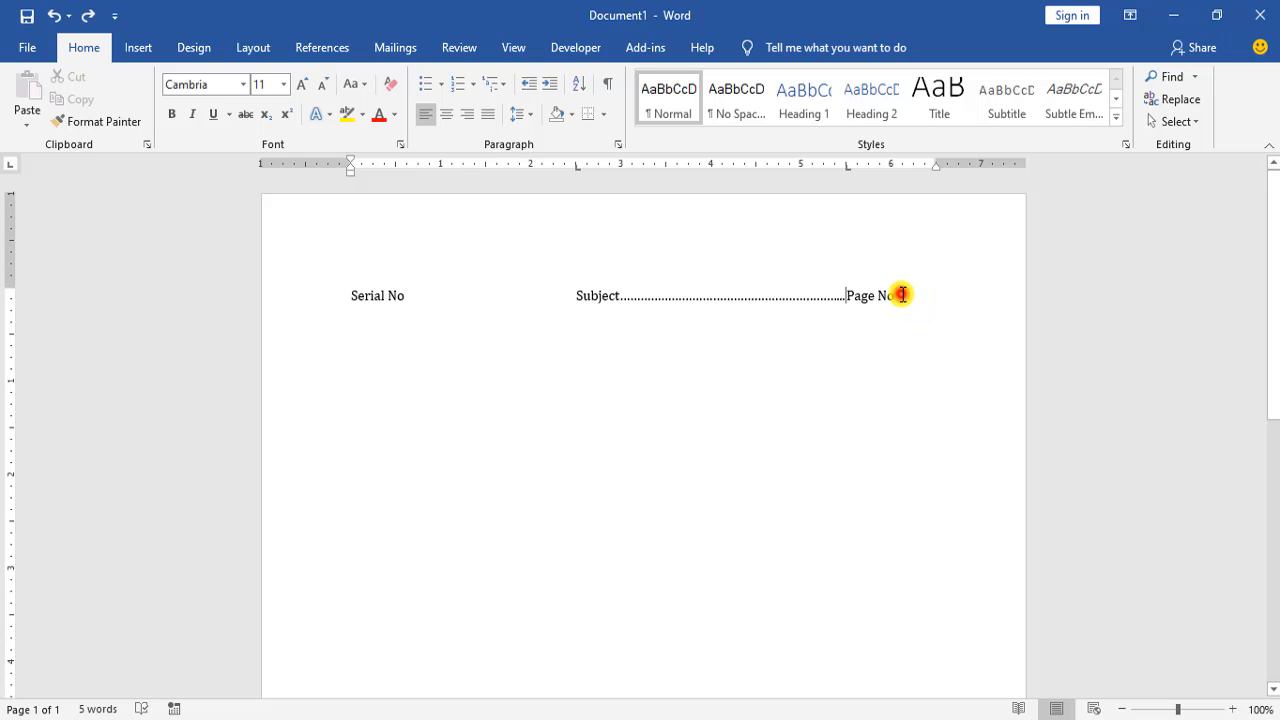
Step: Add a row below the headings with "01", "Microsoft Word" and "01-10" aligned to the tab stops
{"action": "left_click", "coordinate": [901, 294]}
{"action": "key", "text": "Return"}
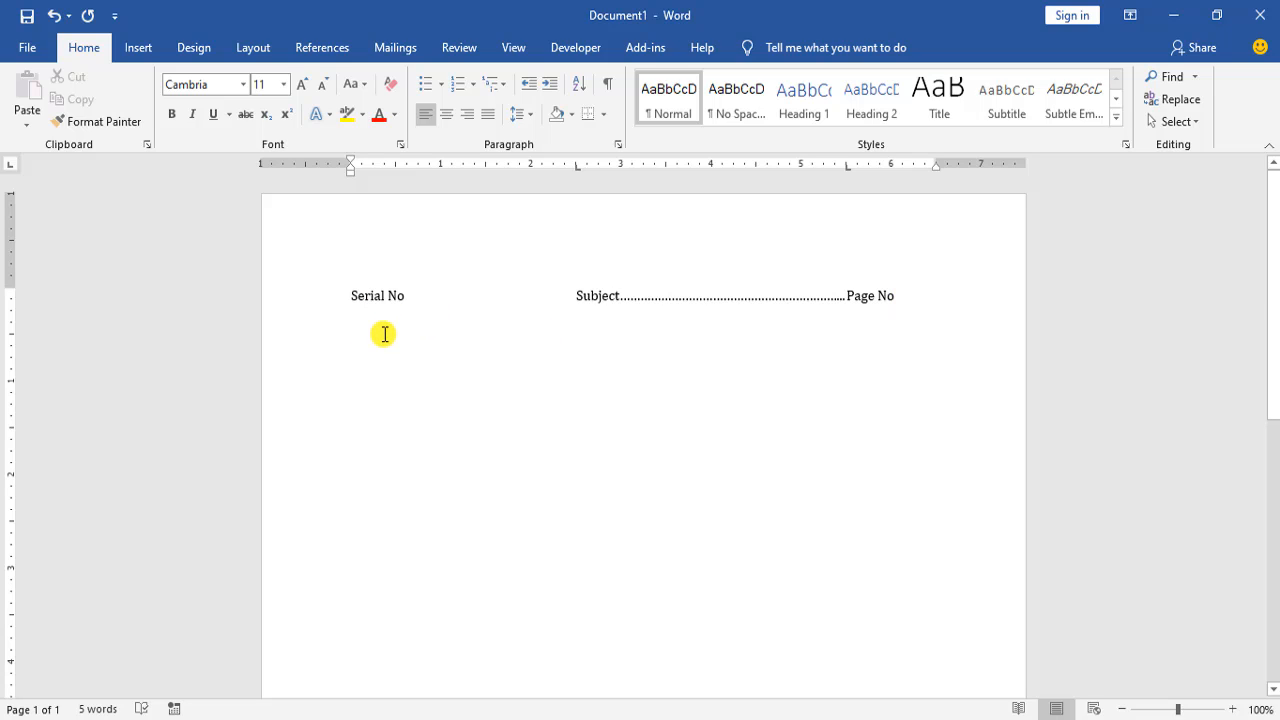
{"action": "type", "text": "01"}
{"action": "key", "text": "Tab"}
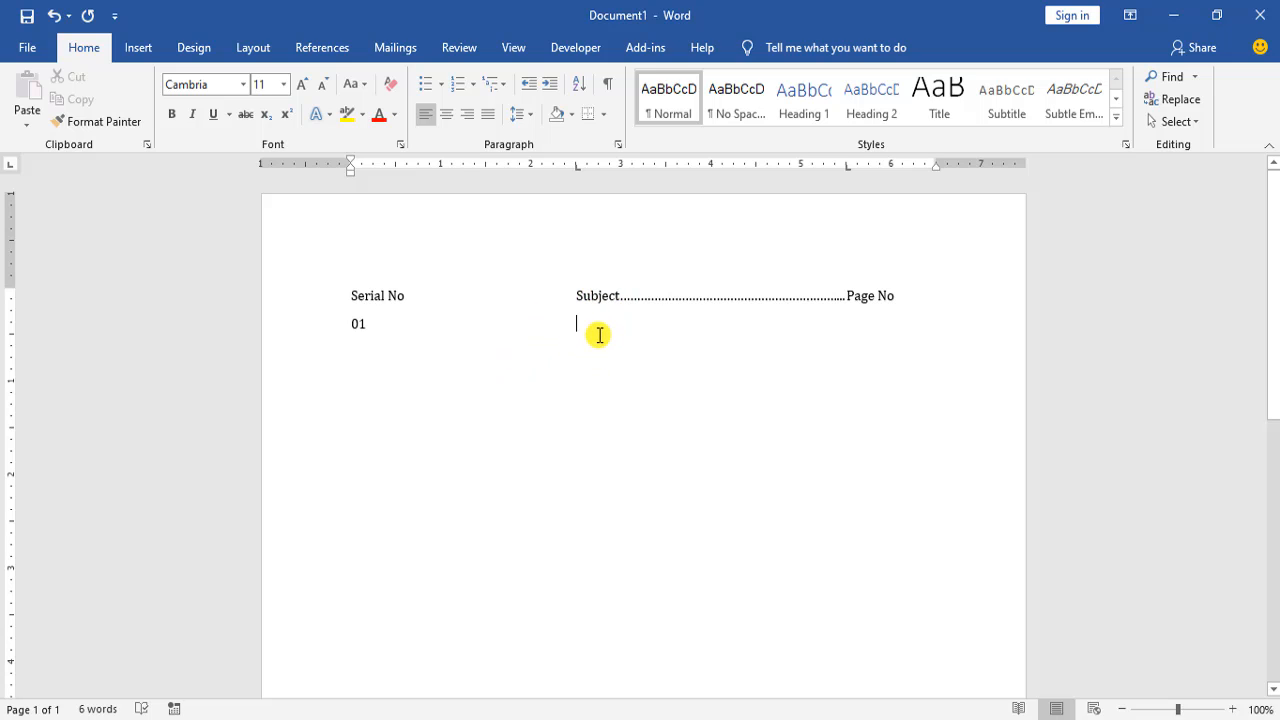
{"action": "type", "text": "M"}
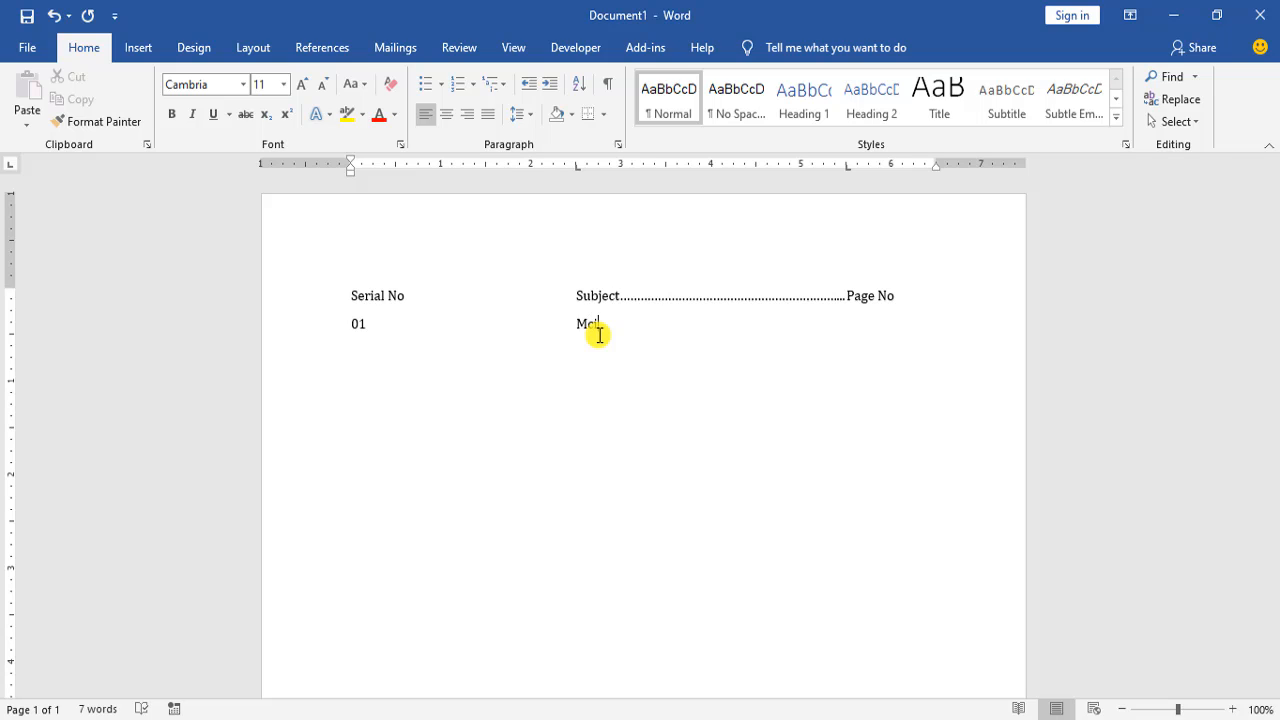
{"action": "type", "text": "icroso"}
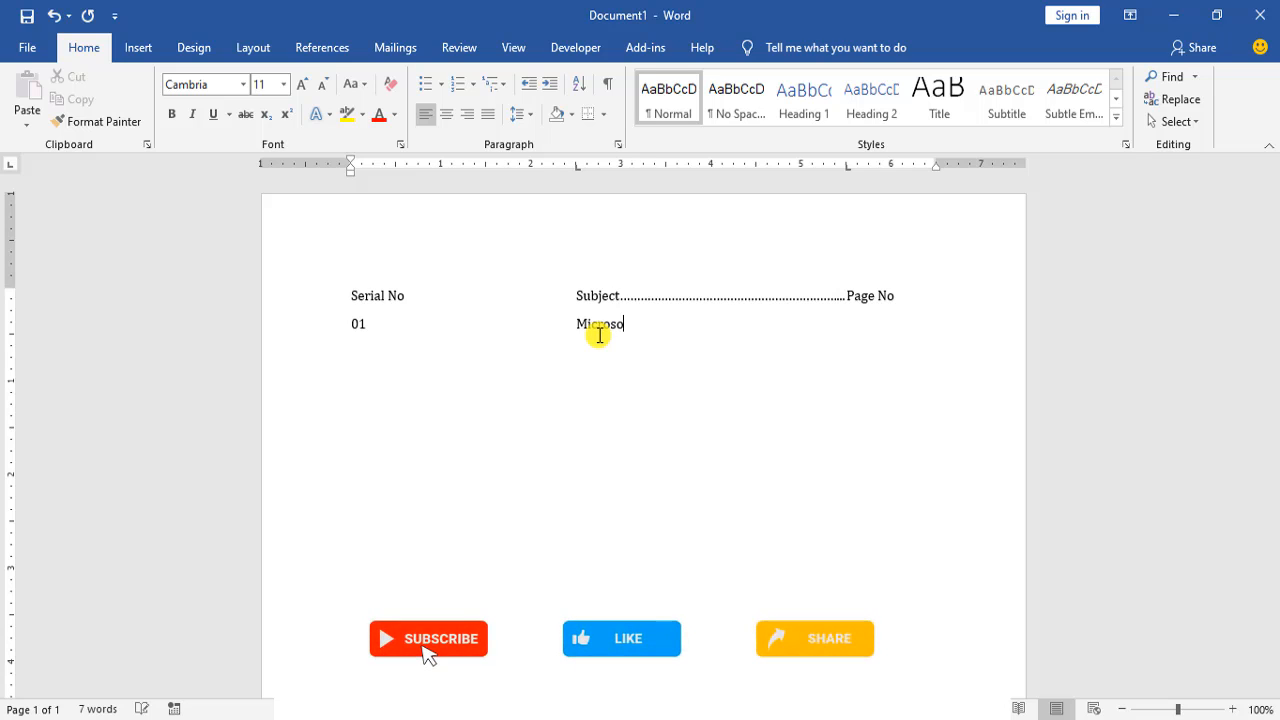
{"action": "type", "text": "ft W"}
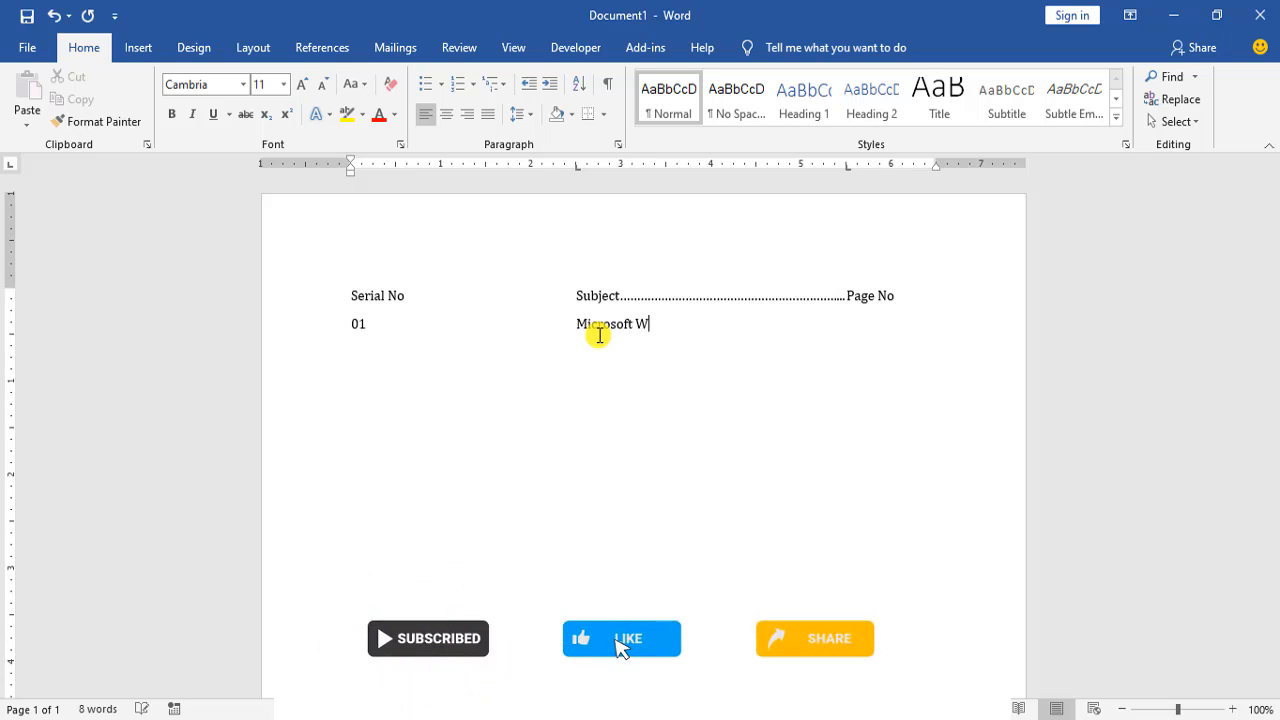
{"action": "type", "text": "ord"}
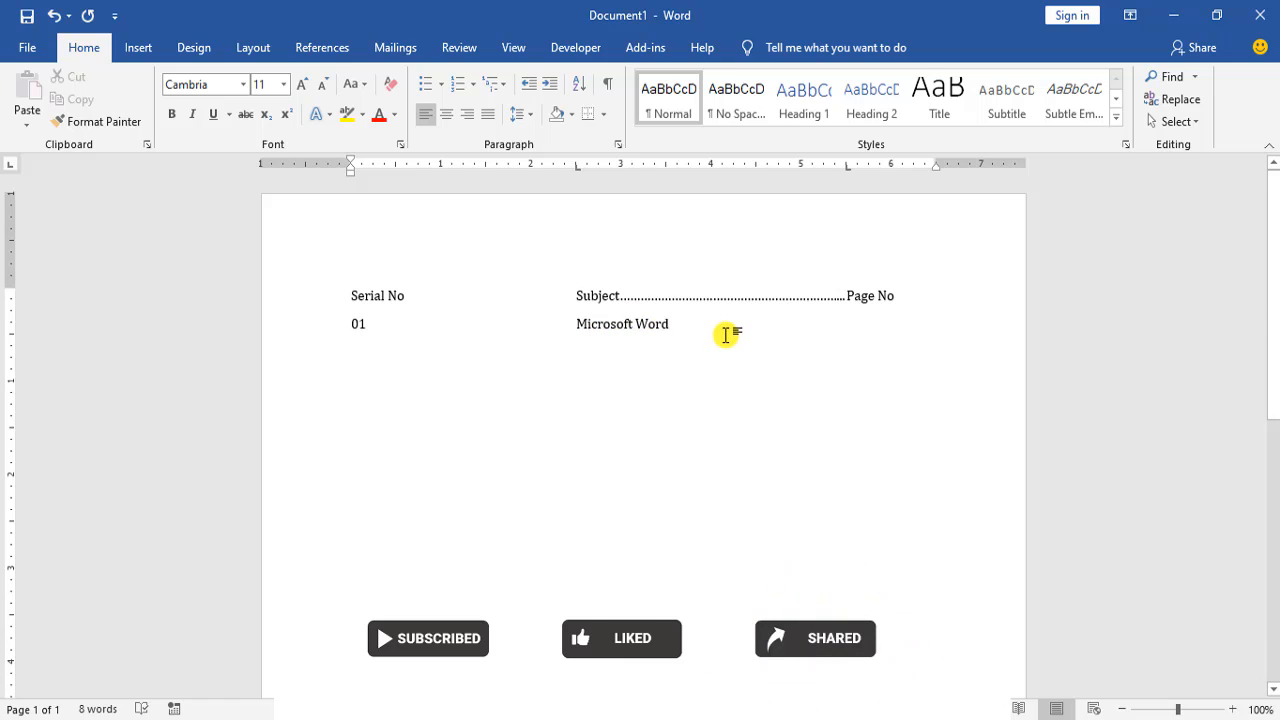
{"action": "key", "text": "Tab"}
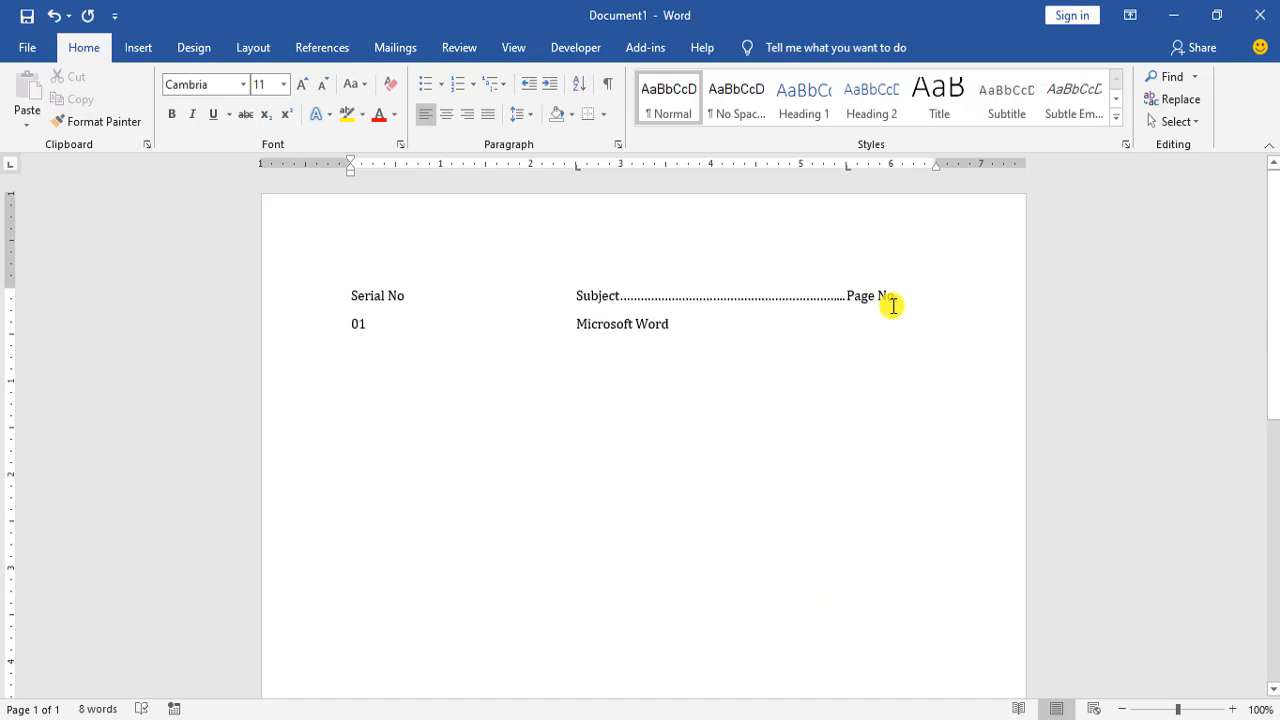
{"action": "type", "text": "01-10"}
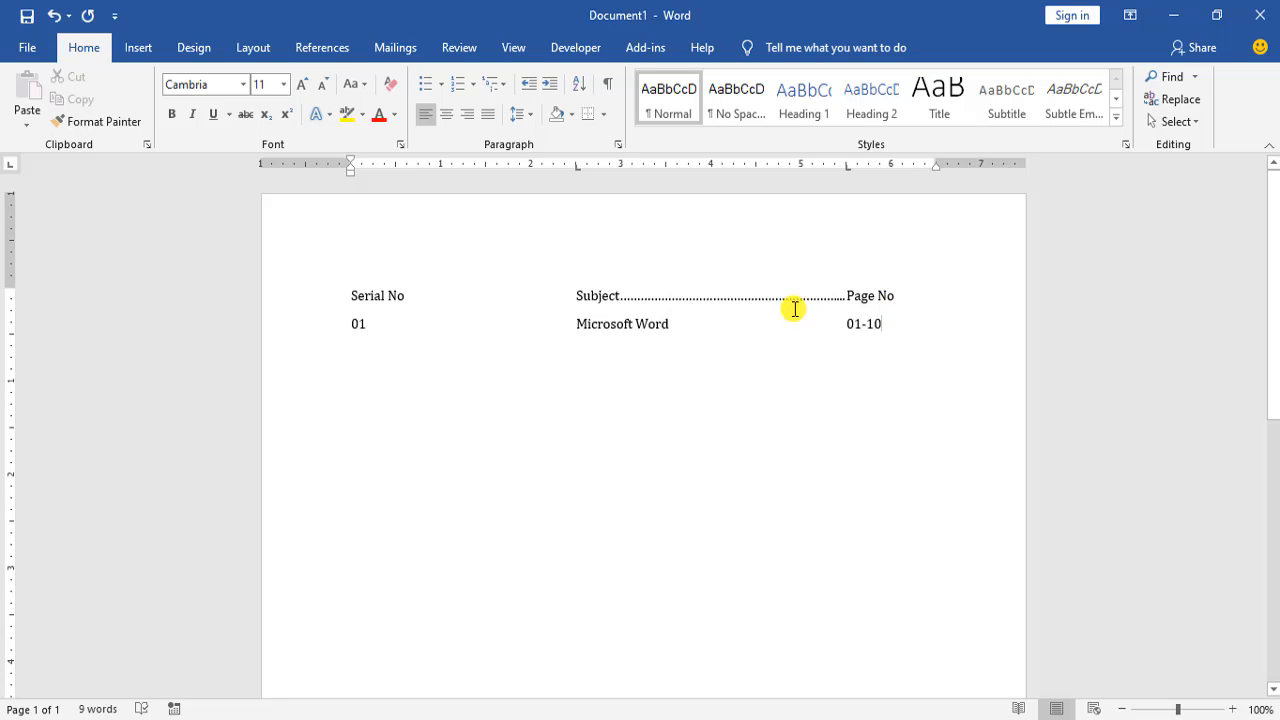
Step: Insert a row of manually typed dots after "Microsoft Word", leading towards its page numbers
{"action": "left_click_drag", "start_coordinate": [629, 295], "coordinate": [729, 286]}
{"action": "left_click", "coordinate": [691, 320]}
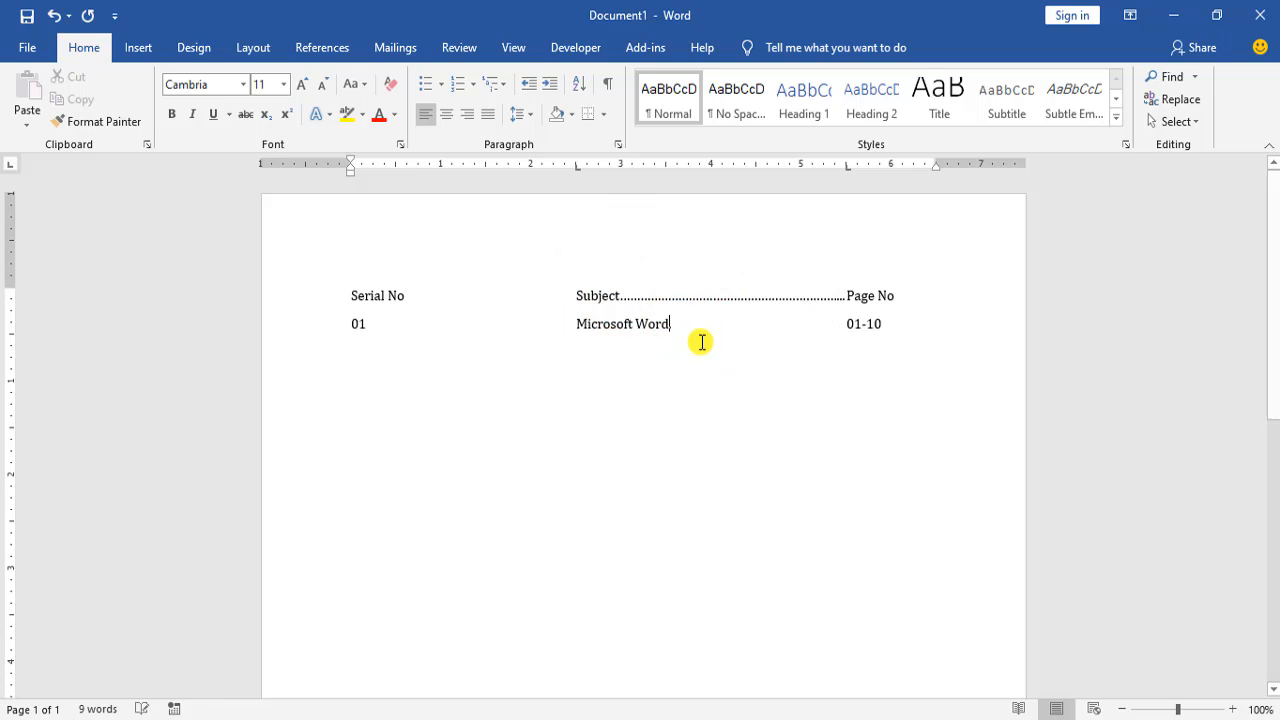
{"action": "type", "text": "..."}
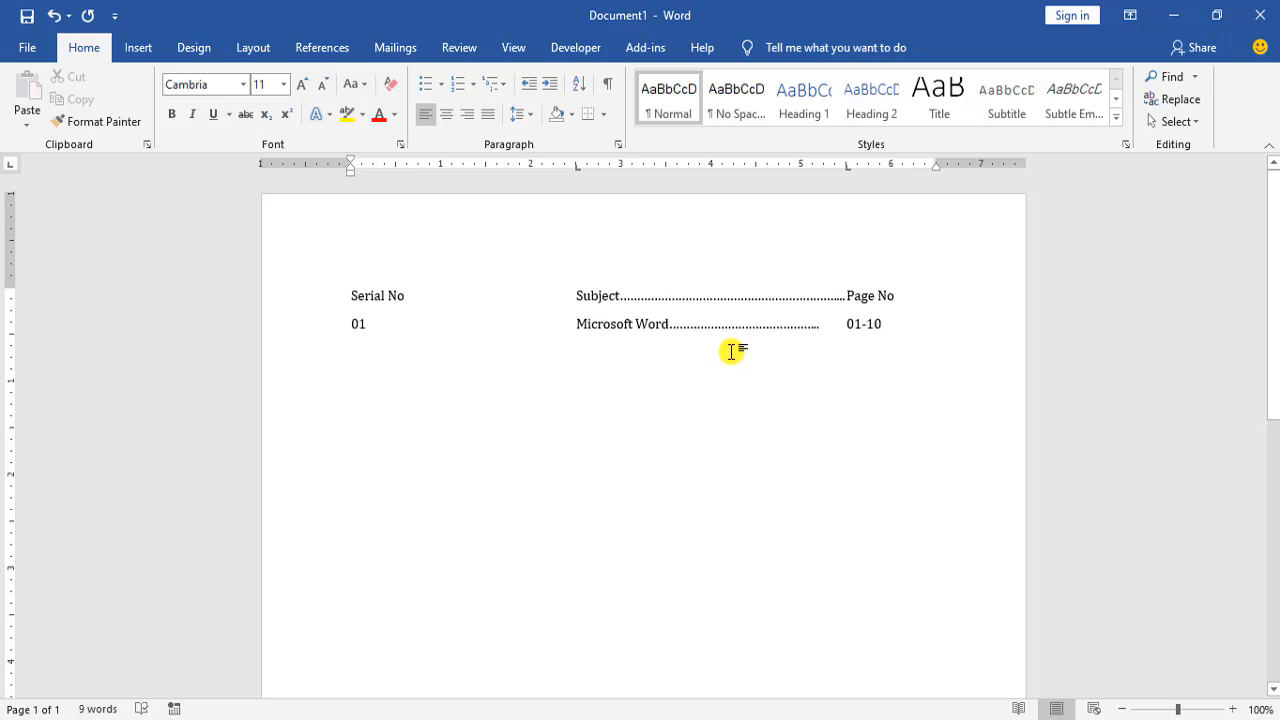
Step: Delete all the document text and clear all custom tab stops
{"action": "key", "text": "ctrl+a"}
{"action": "key", "text": "Delete"}
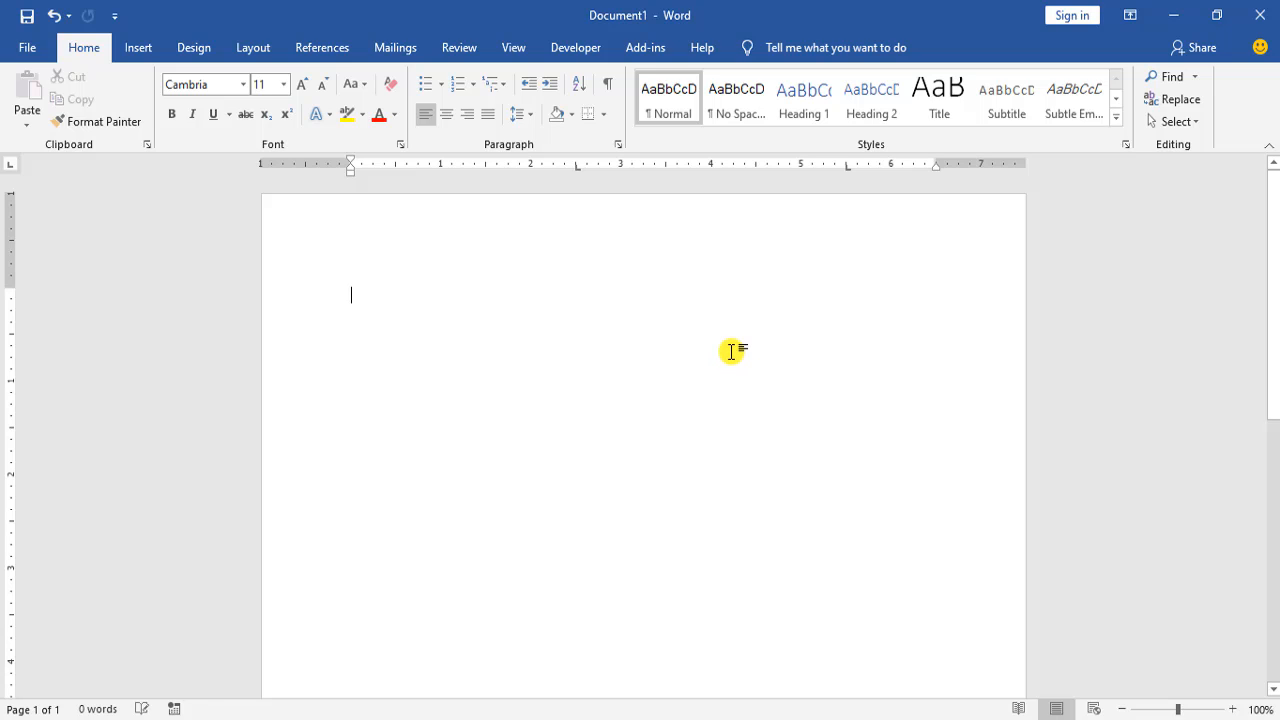
{"action": "left_click", "coordinate": [578, 166]}
{"action": "double_click", "coordinate": [578, 166]}
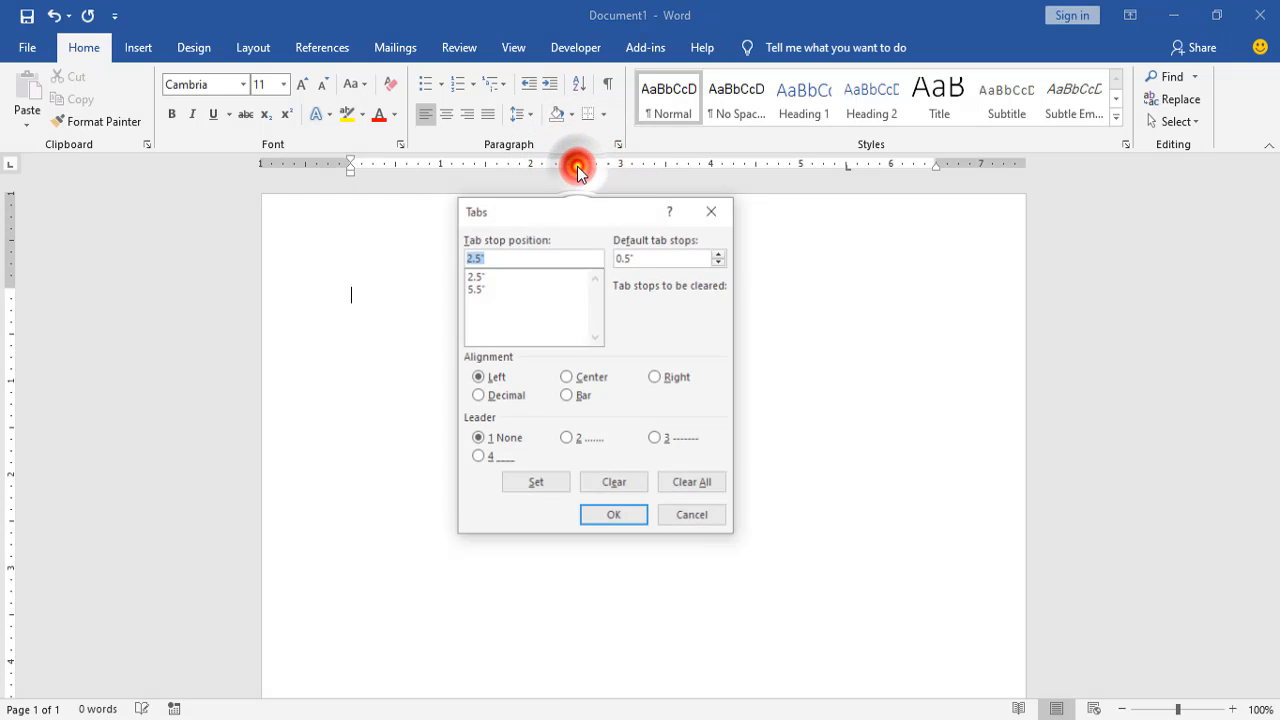
{"action": "left_click", "coordinate": [694, 483]}
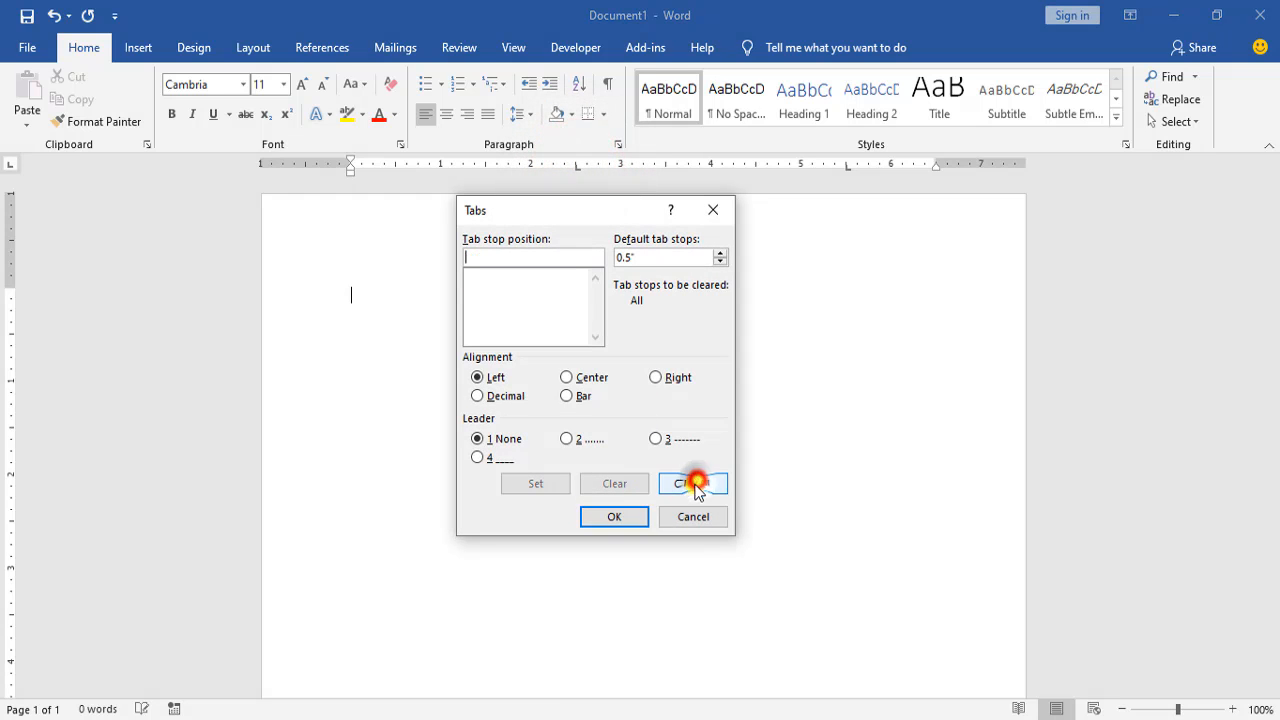
{"action": "left_click", "coordinate": [628, 516]}
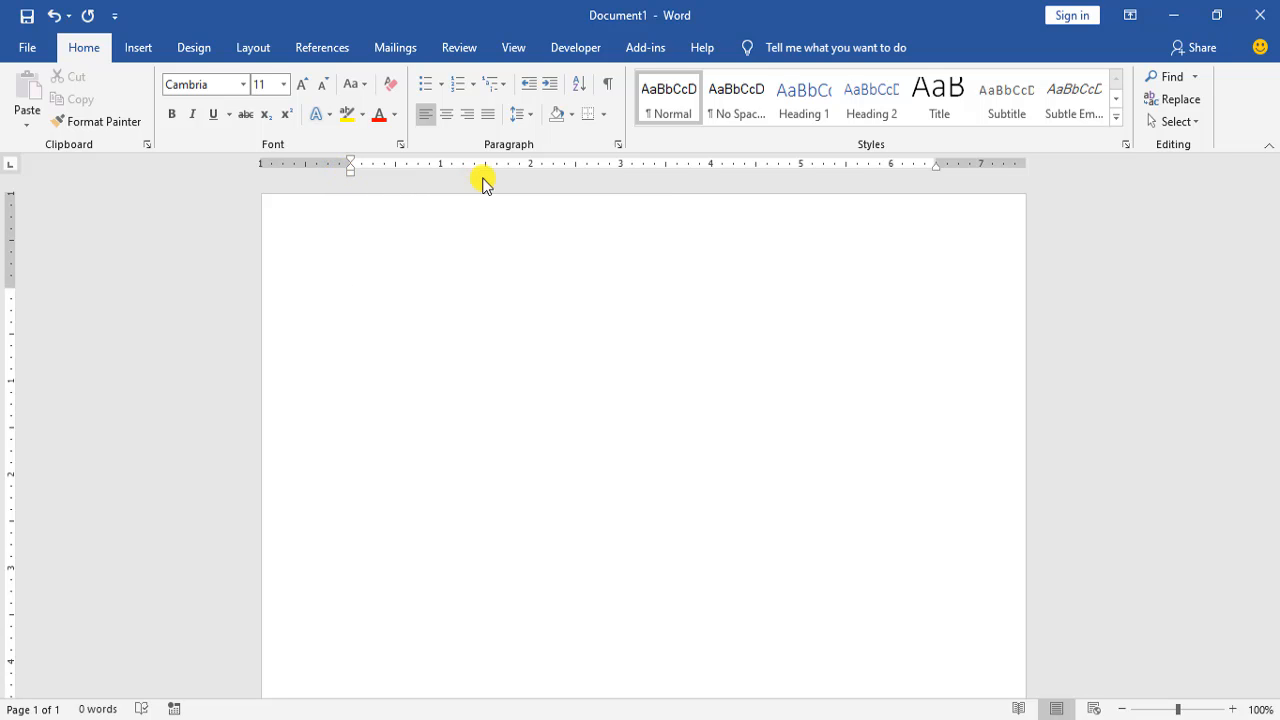
Step: Check in the view settings that the ruler is displayed
{"action": "left_click", "coordinate": [513, 47]}
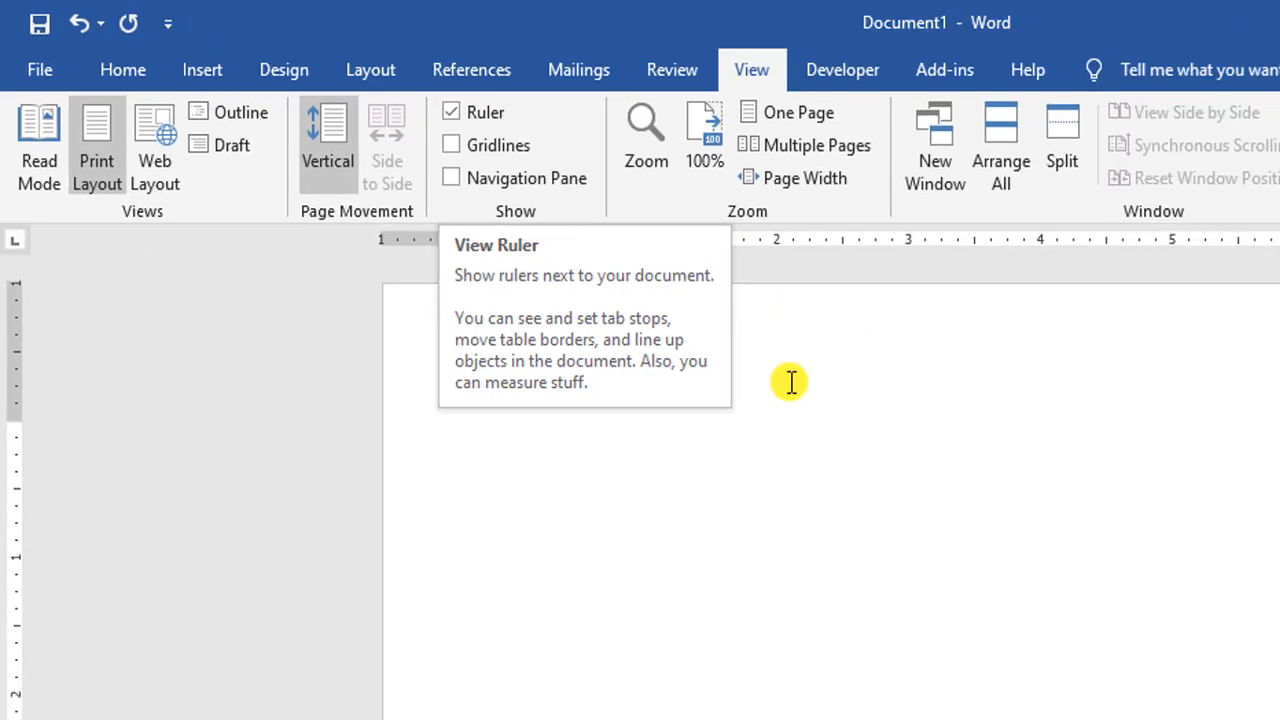
{"action": "left_click", "coordinate": [1194, 642]}
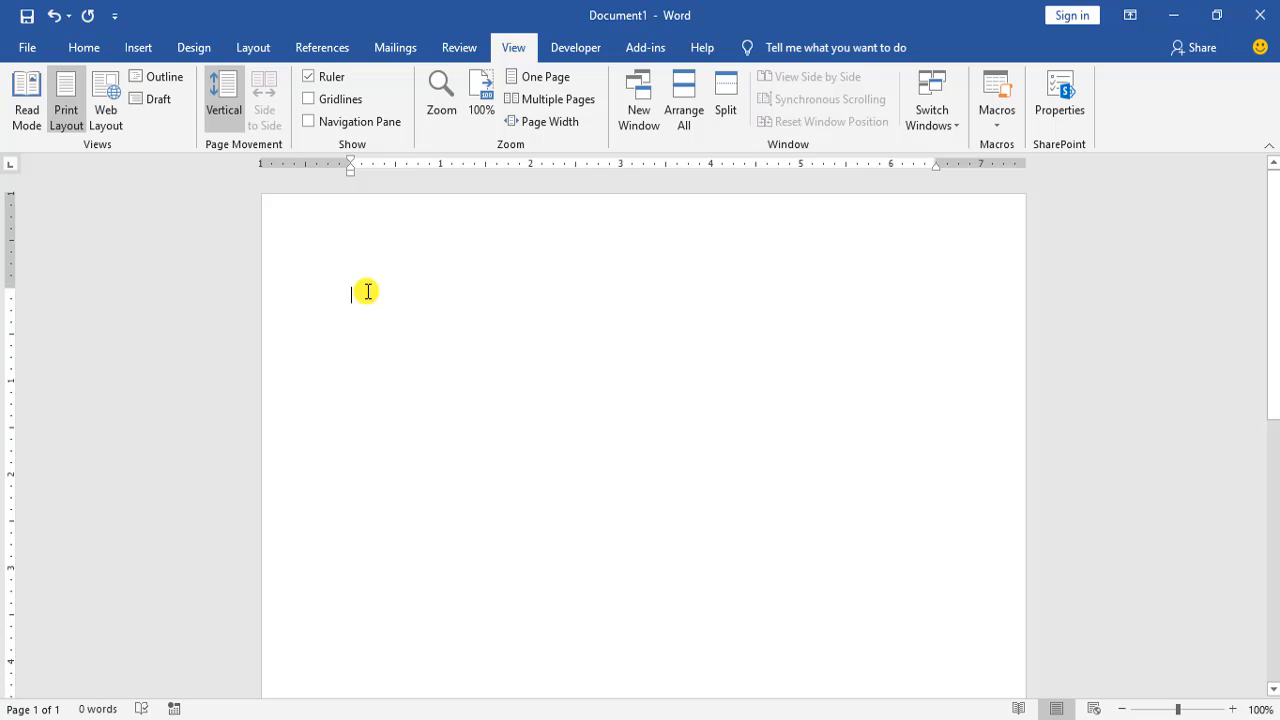
Step: Enter "Serial No" and "Subject" on the first line, with "Subject" aligned to a left tab stop at 2.38"
{"action": "type", "text": "s"}
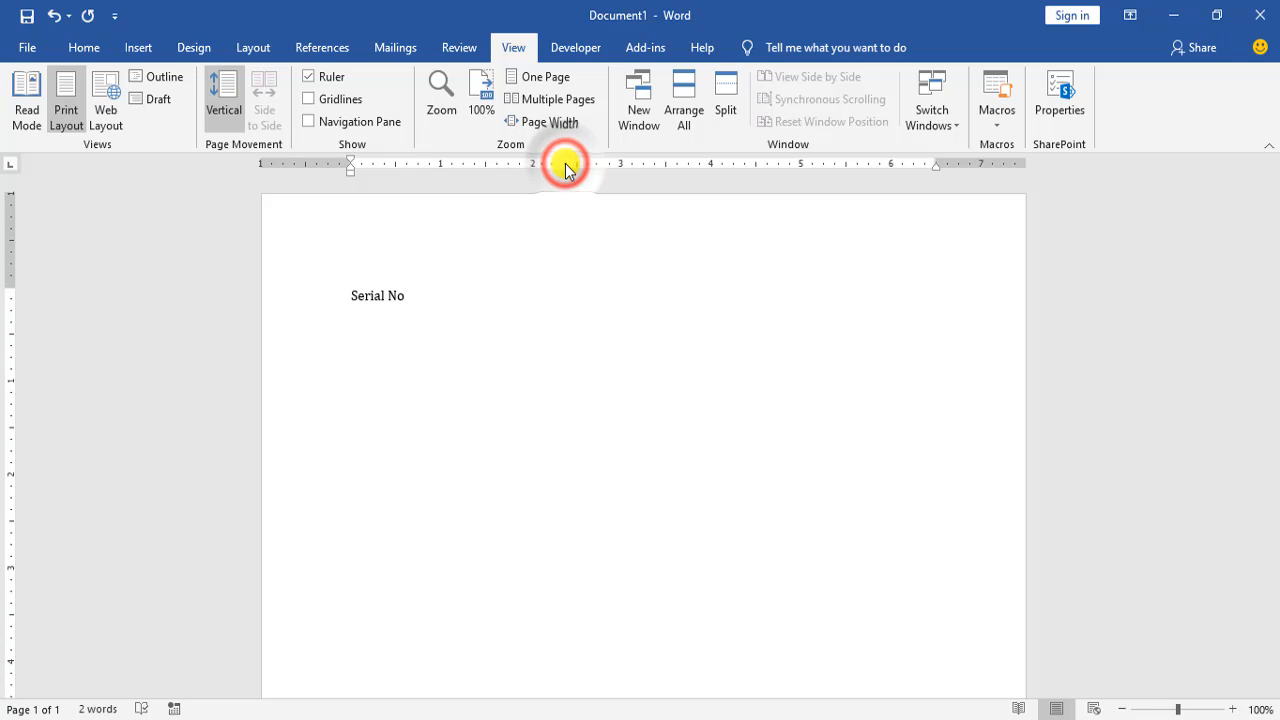
{"action": "left_click", "coordinate": [564, 167]}
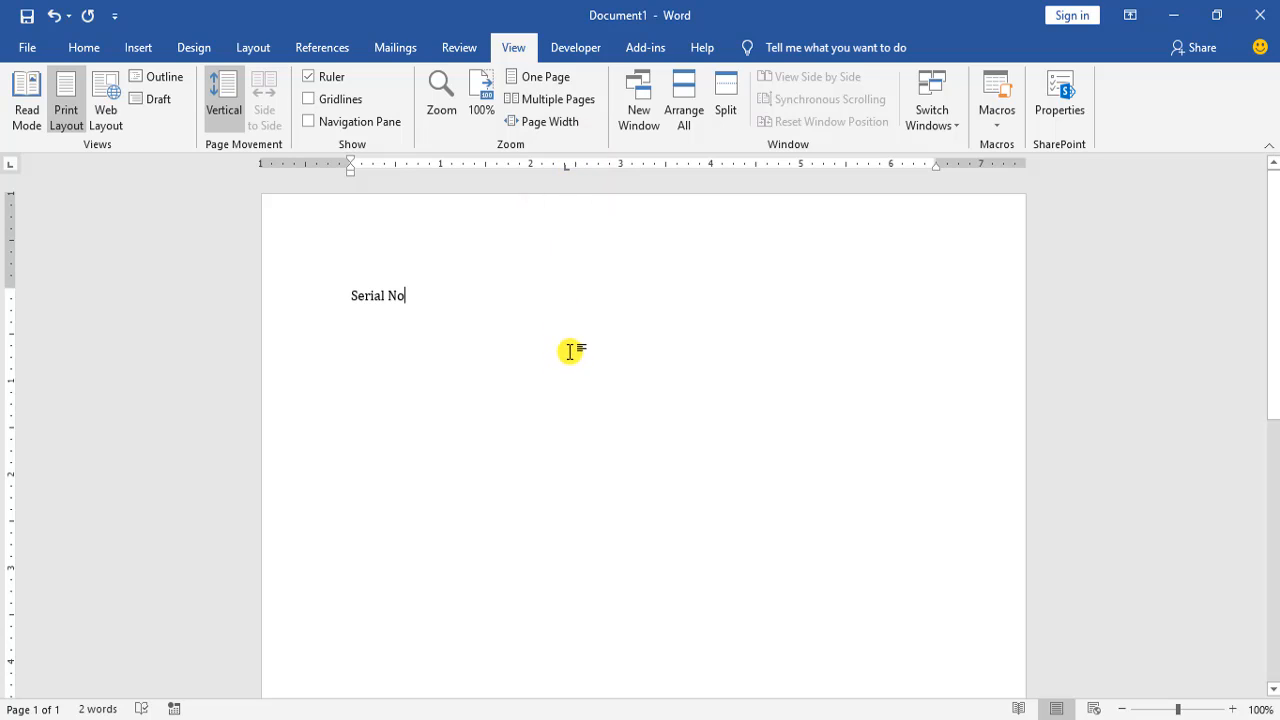
{"action": "key", "text": "Tab"}
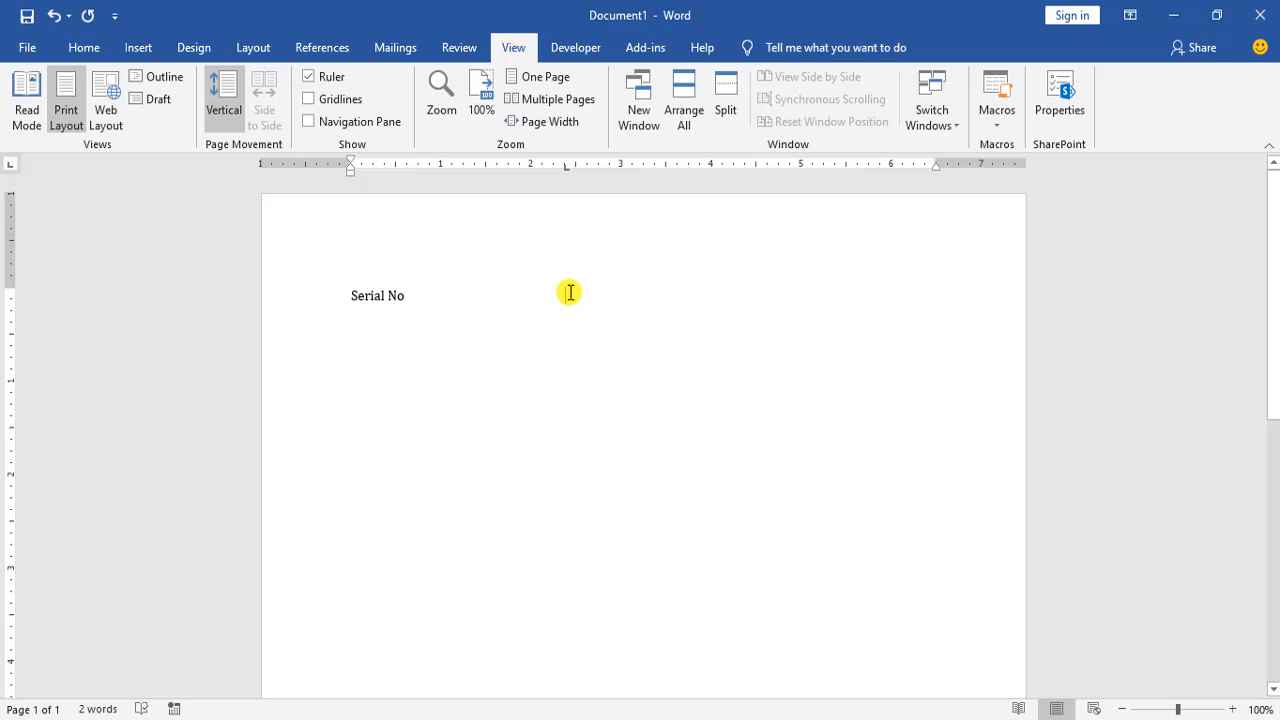
{"action": "type", "text": "Subject"}
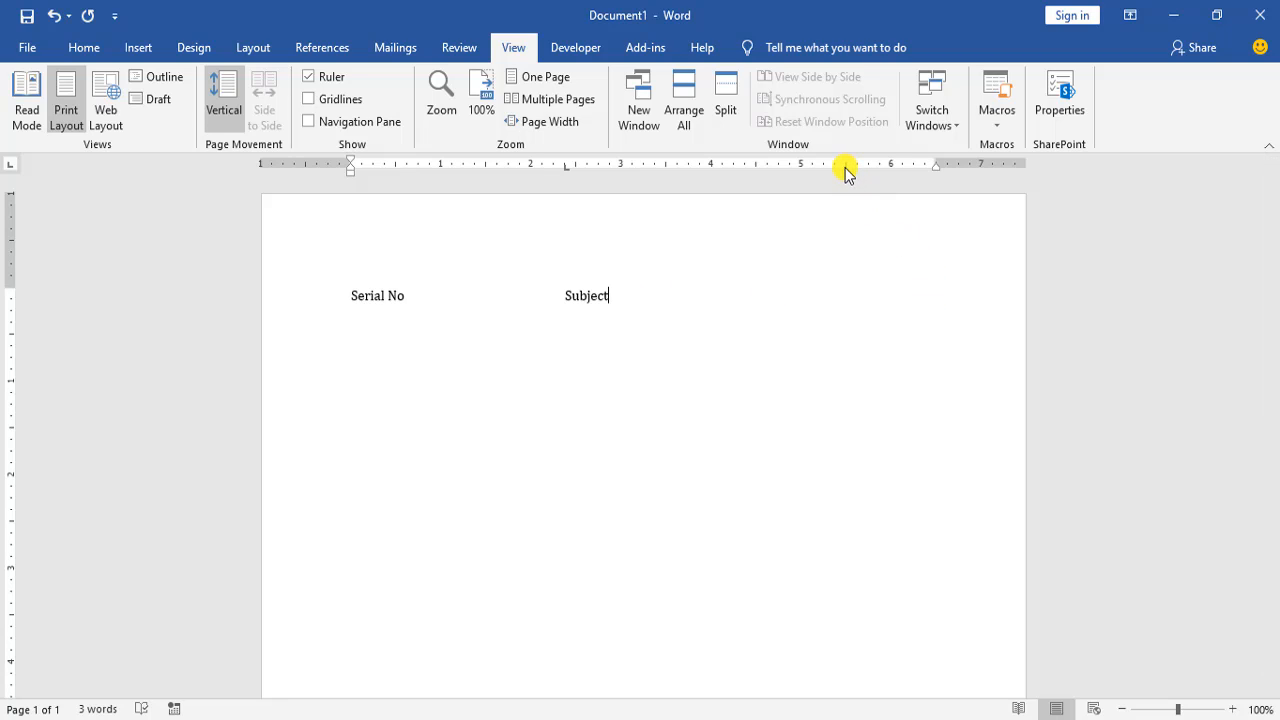
Step: Add a left tab stop at 5.5" to the heading line and enter "Page No" there
{"action": "left_click", "coordinate": [846, 165]}
{"action": "key", "text": "Tab"}
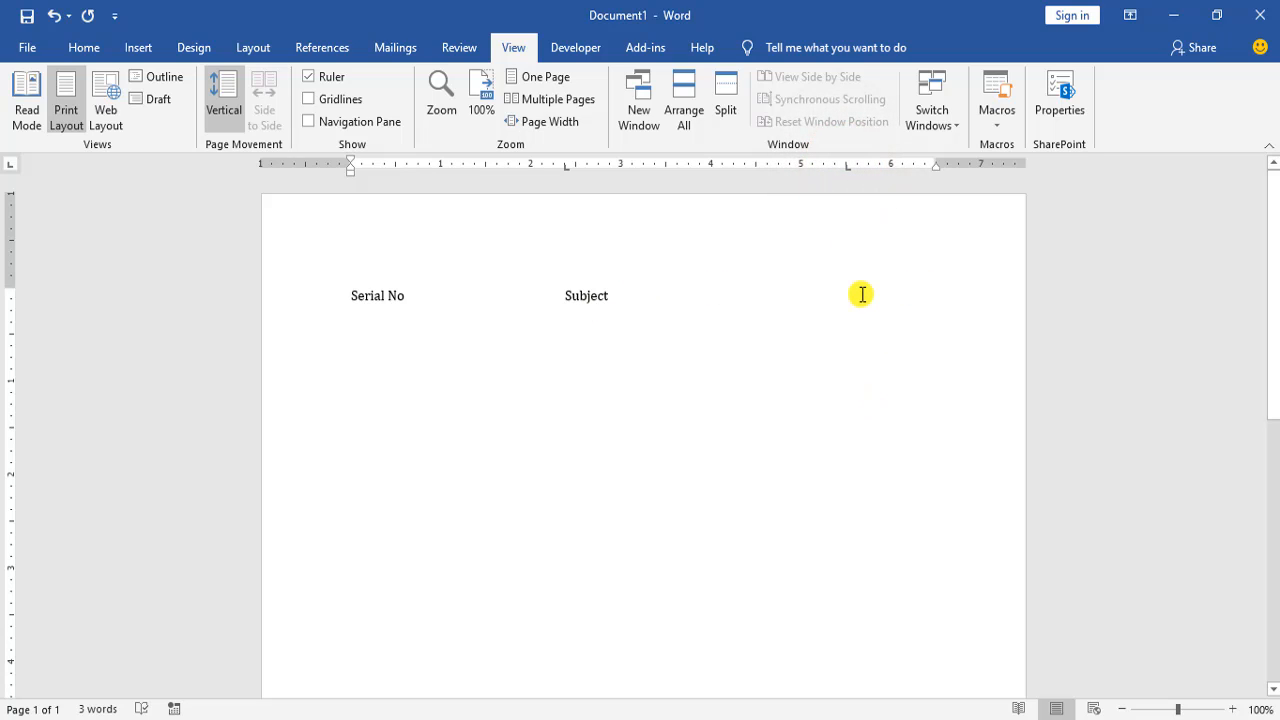
{"action": "type", "text": "Page"}
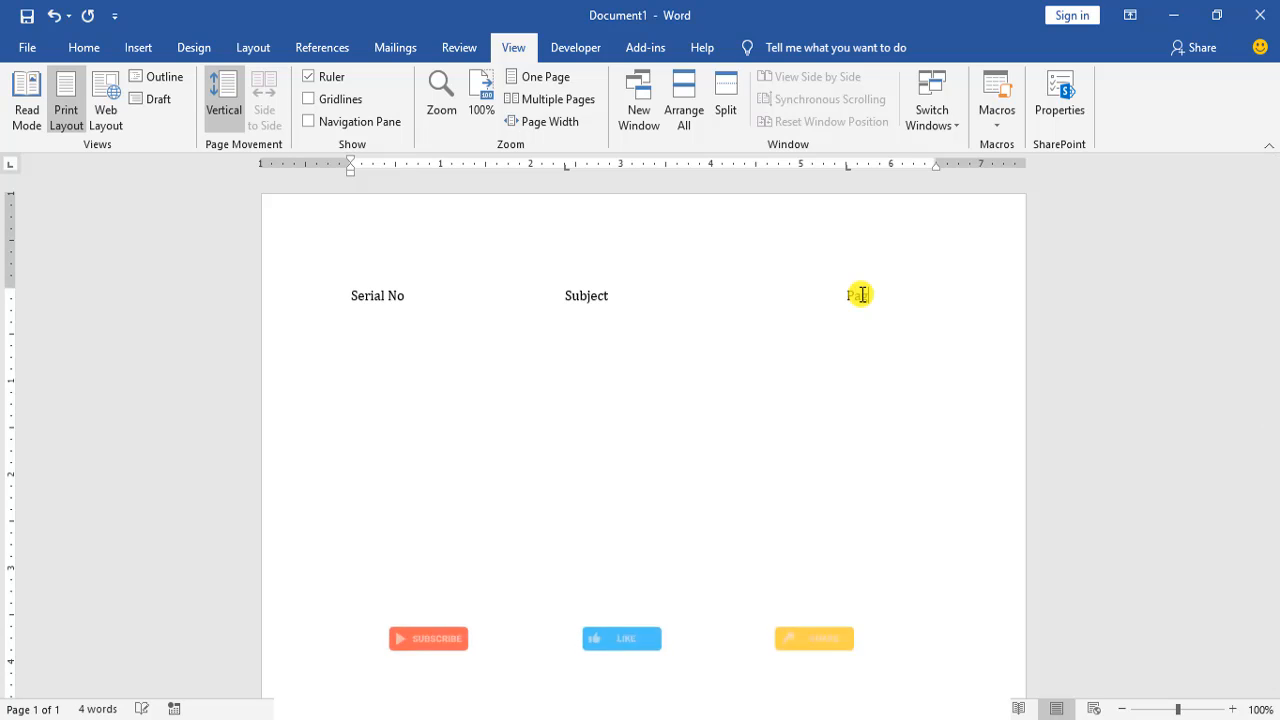
{"action": "type", "text": " No"}
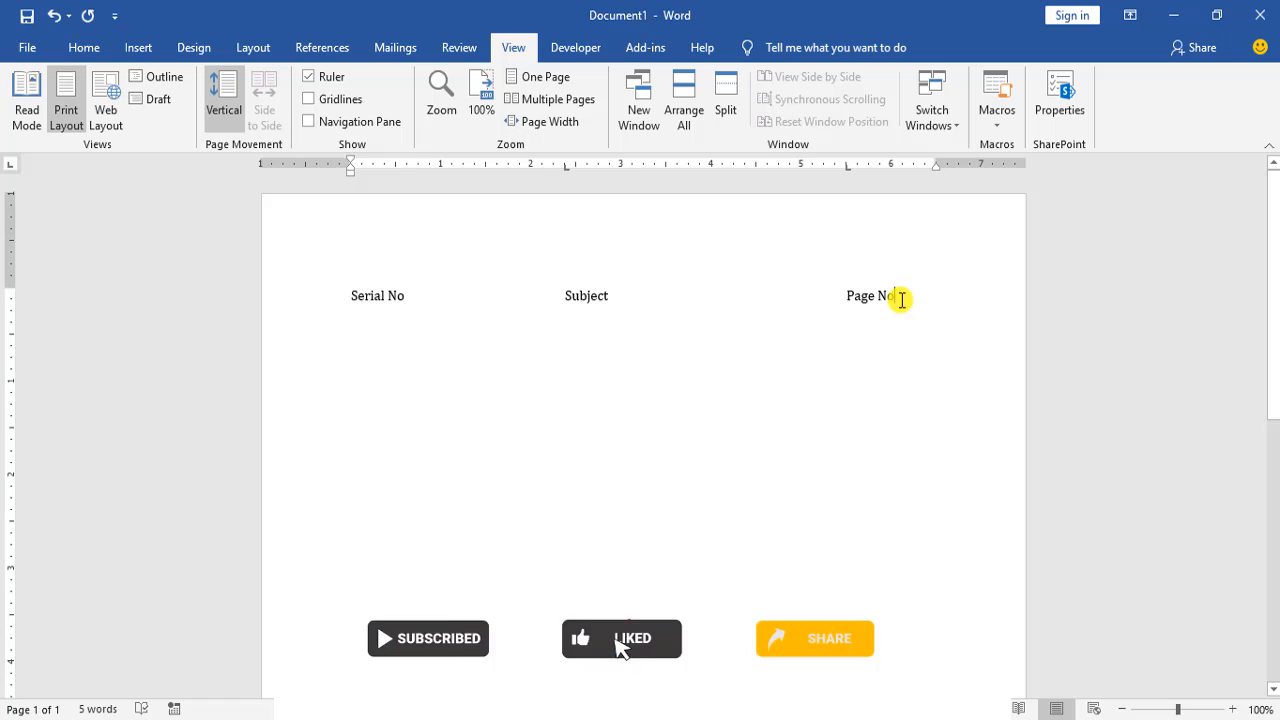
Step: Select the whole heading line from "Serial No" to "Page No"
{"action": "left_click_drag", "start_coordinate": [900, 297], "coordinate": [846, 296]}
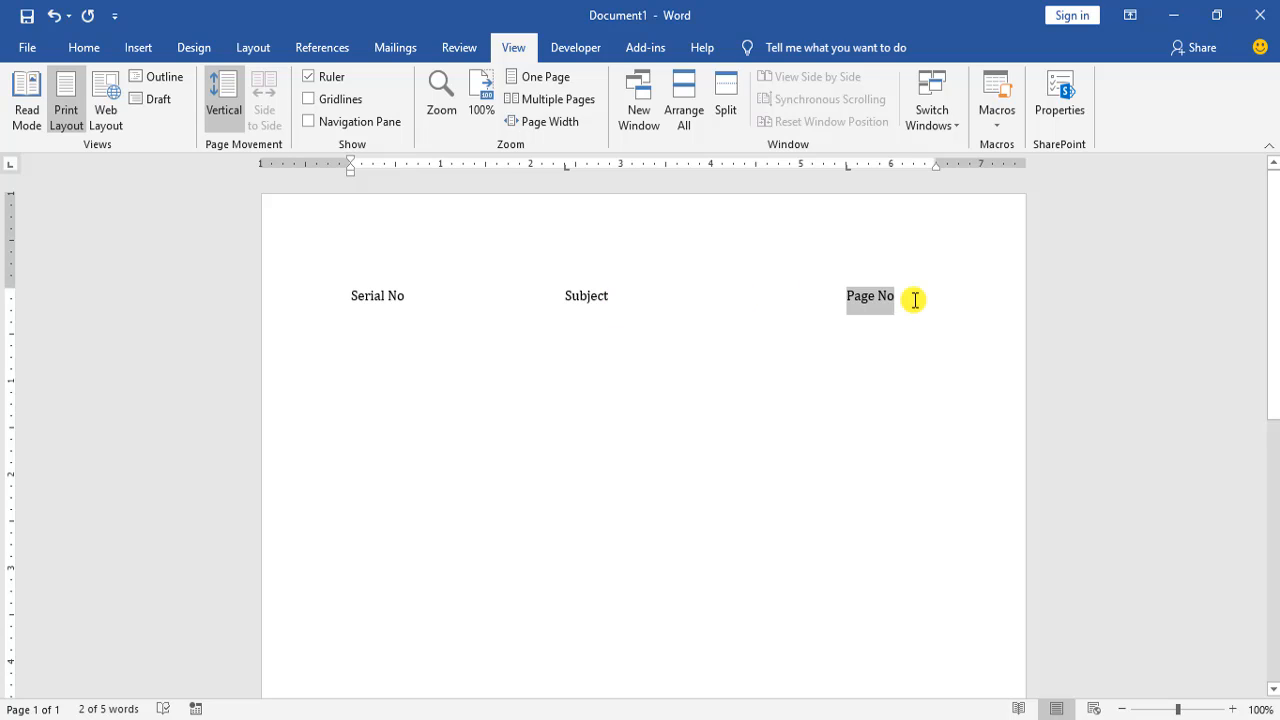
{"action": "left_click_drag", "start_coordinate": [914, 299], "coordinate": [317, 283]}
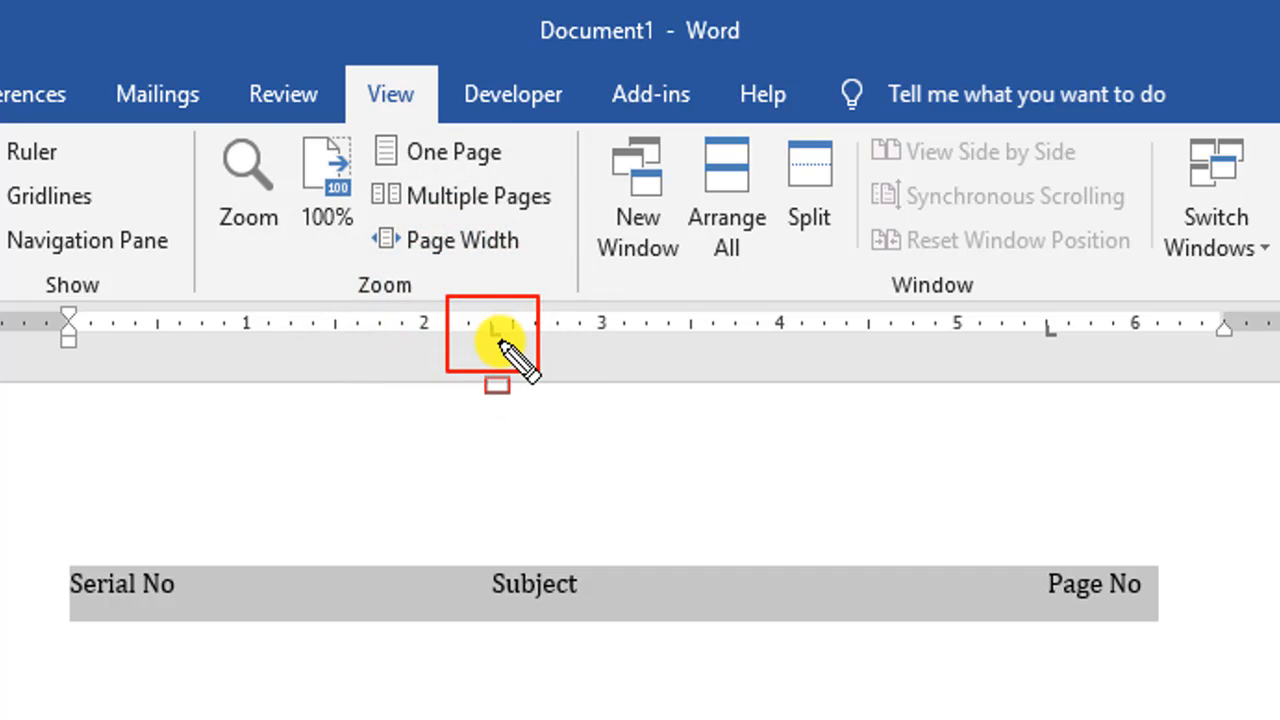
{"action": "left_click_drag", "start_coordinate": [1003, 296], "coordinate": [1042, 337]}
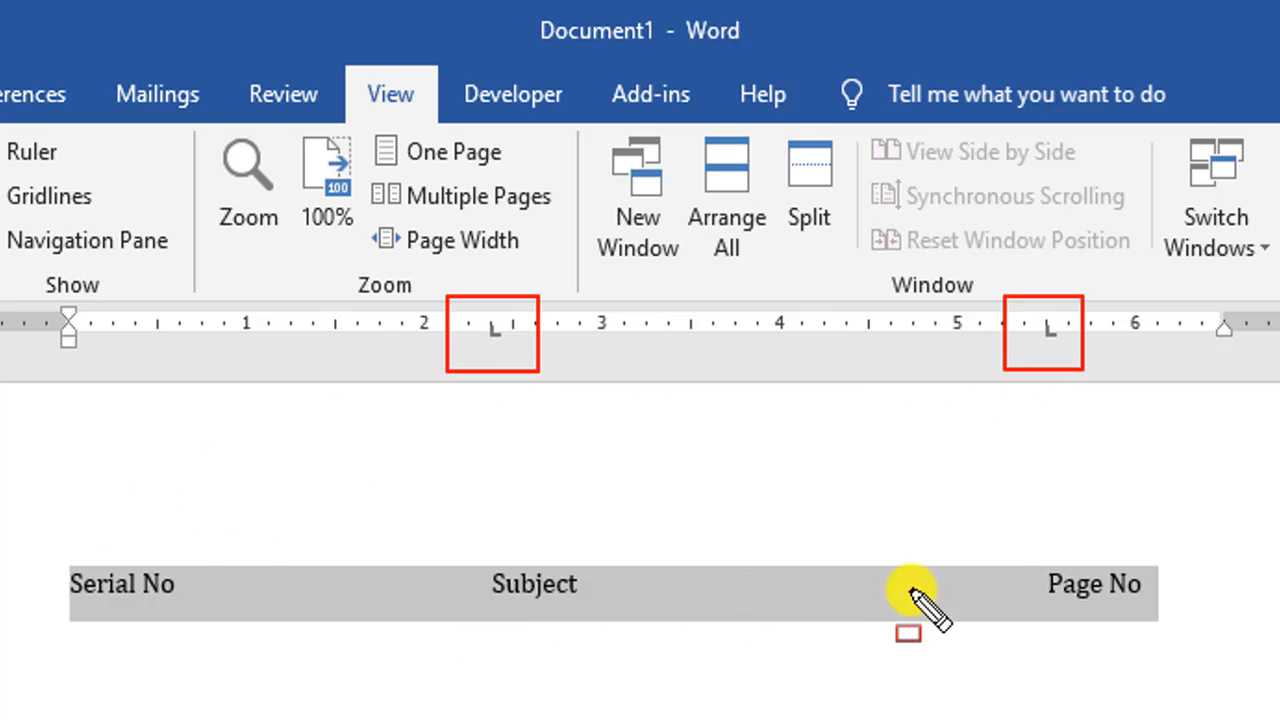
{"action": "left_click", "coordinate": [601, 584]}
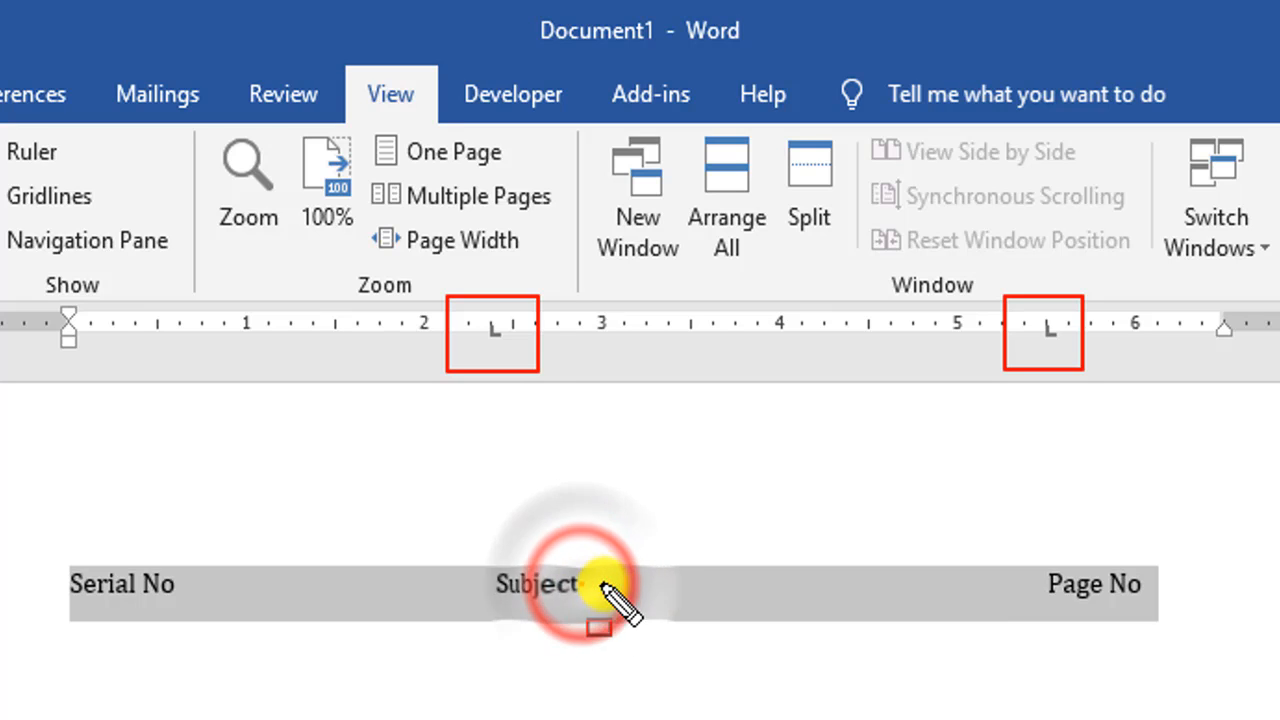
{"action": "left_click", "coordinate": [602, 585]}
{"action": "left_click", "coordinate": [1037, 584]}
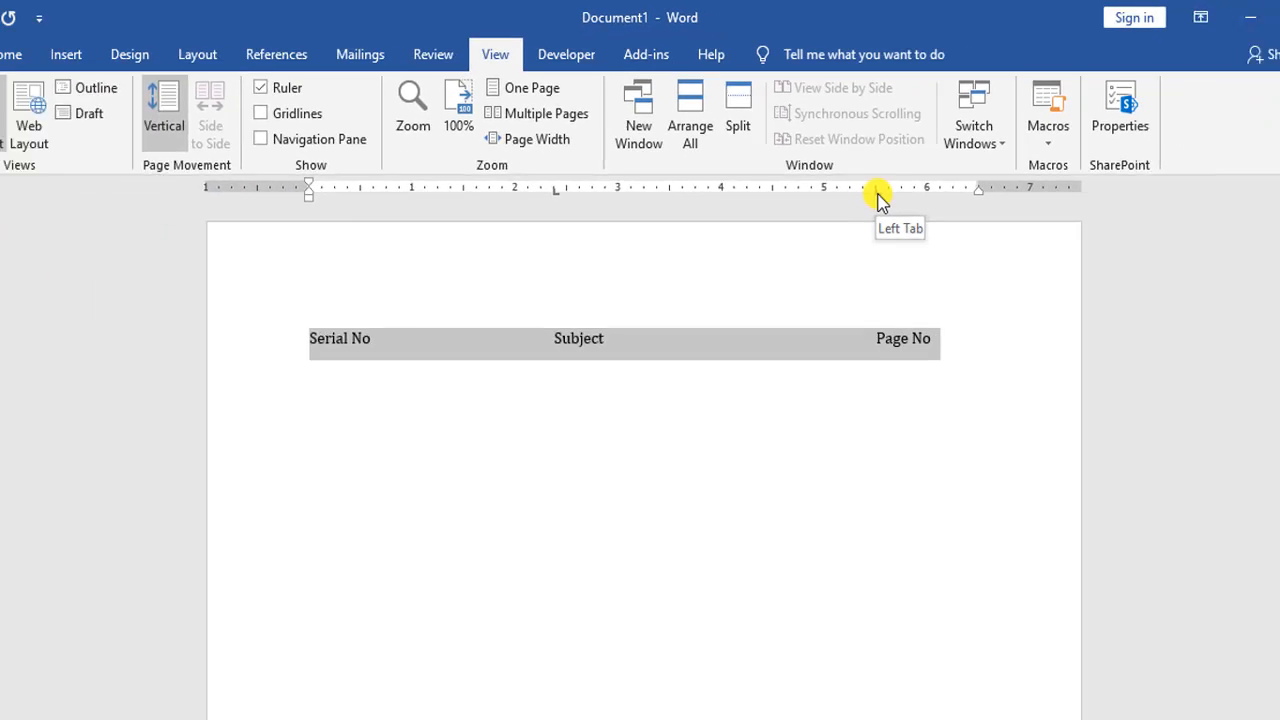
Step: Apply the dotted leader (option 2) to the 5.5" tab stop so dots run from "Subject" to "Page No"
{"action": "double_click", "coordinate": [848, 168]}
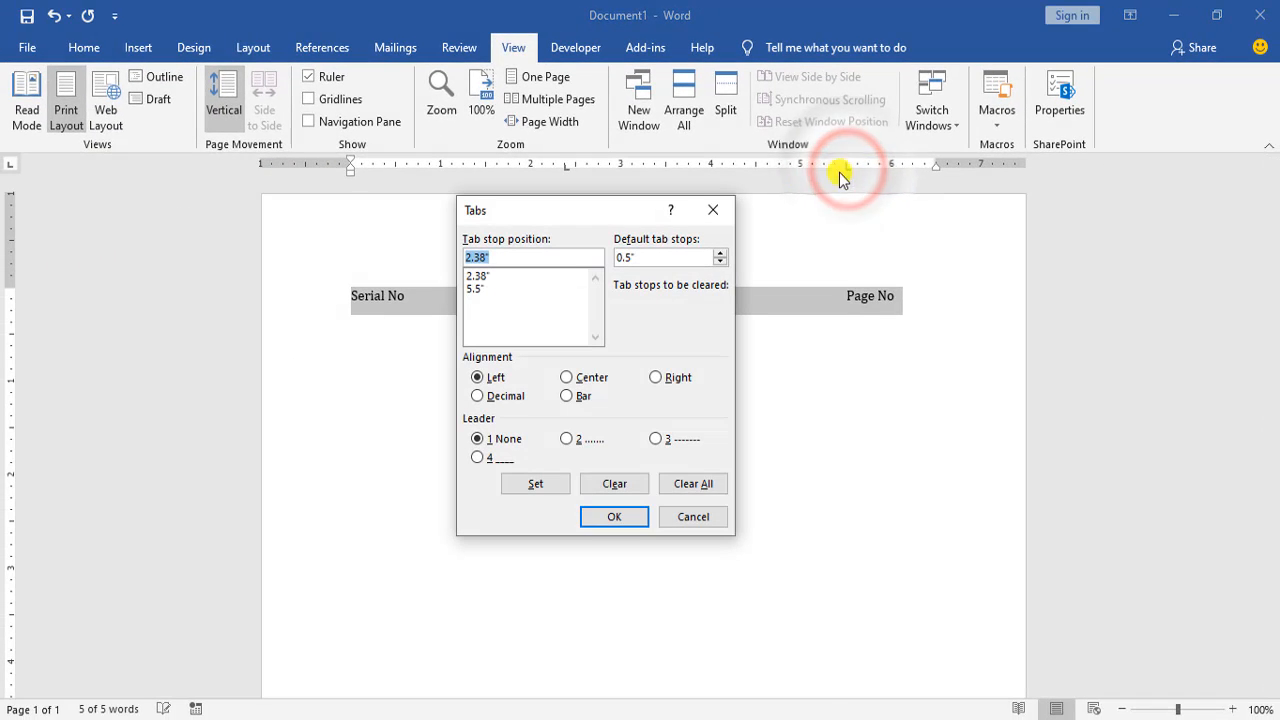
{"action": "left_click_drag", "start_coordinate": [565, 208], "coordinate": [600, 201]}
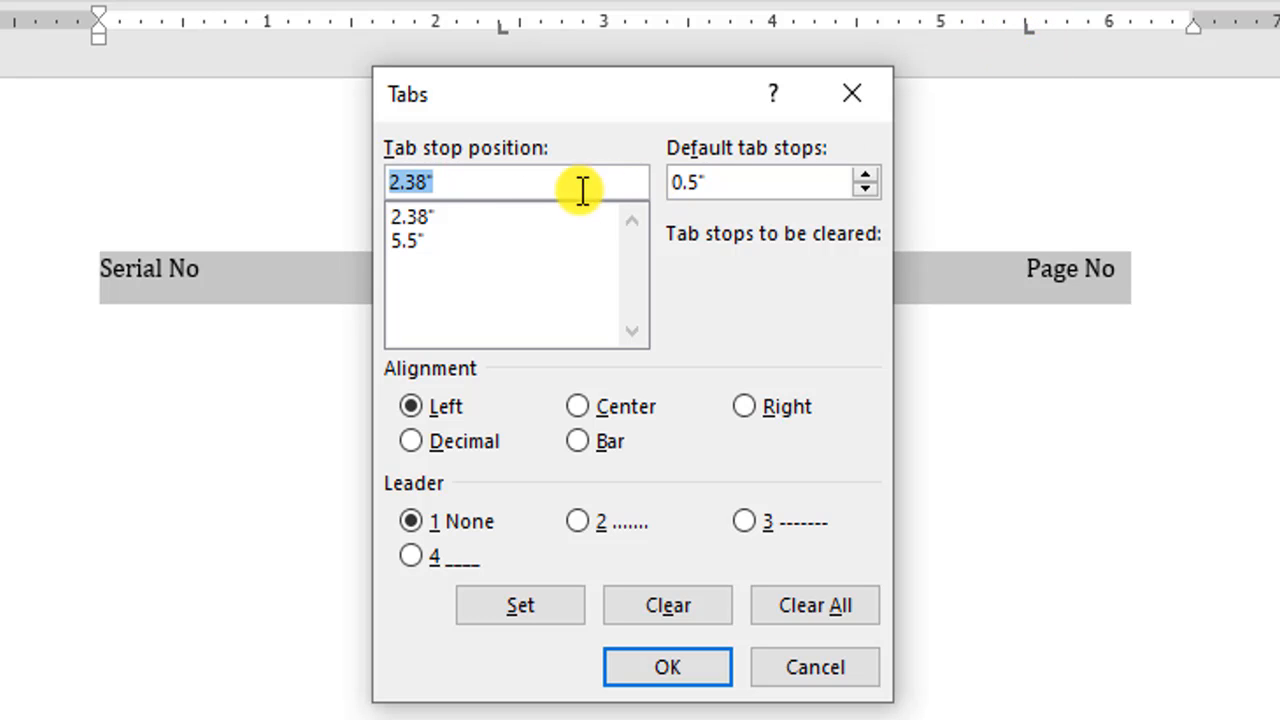
{"action": "left_click", "coordinate": [396, 240]}
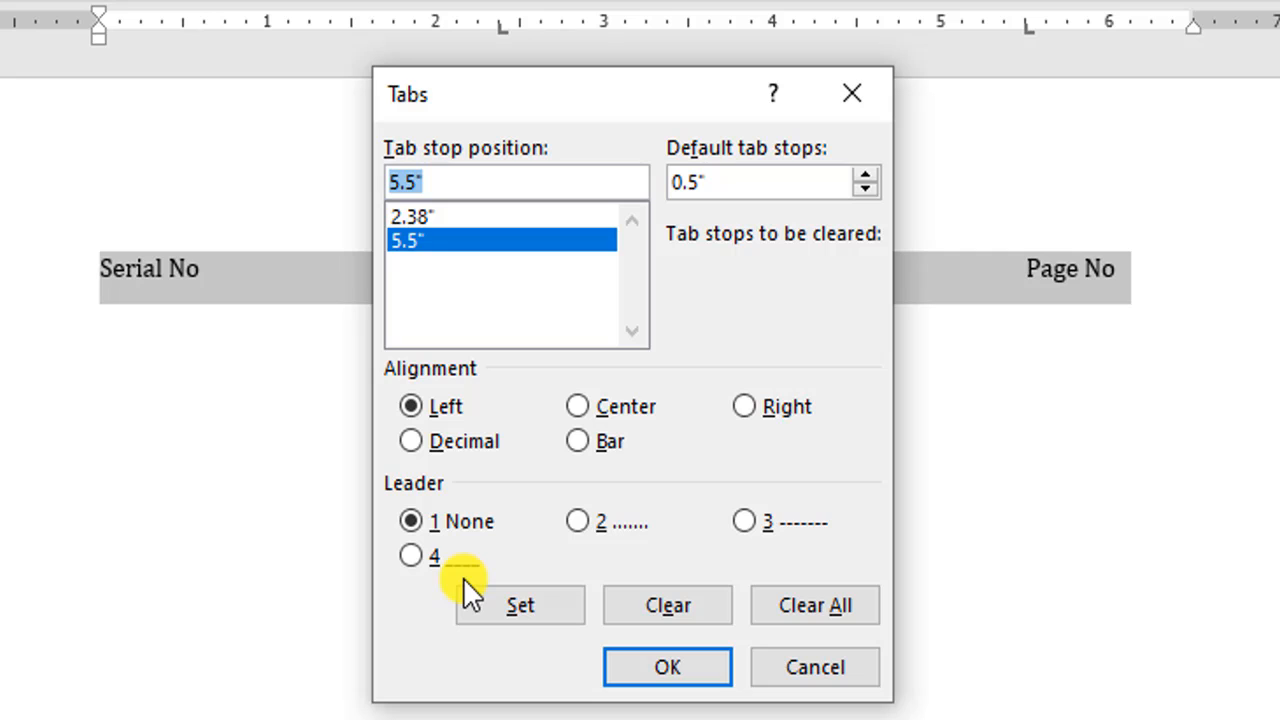
{"action": "left_click_drag", "start_coordinate": [594, 108], "coordinate": [212, 101]}
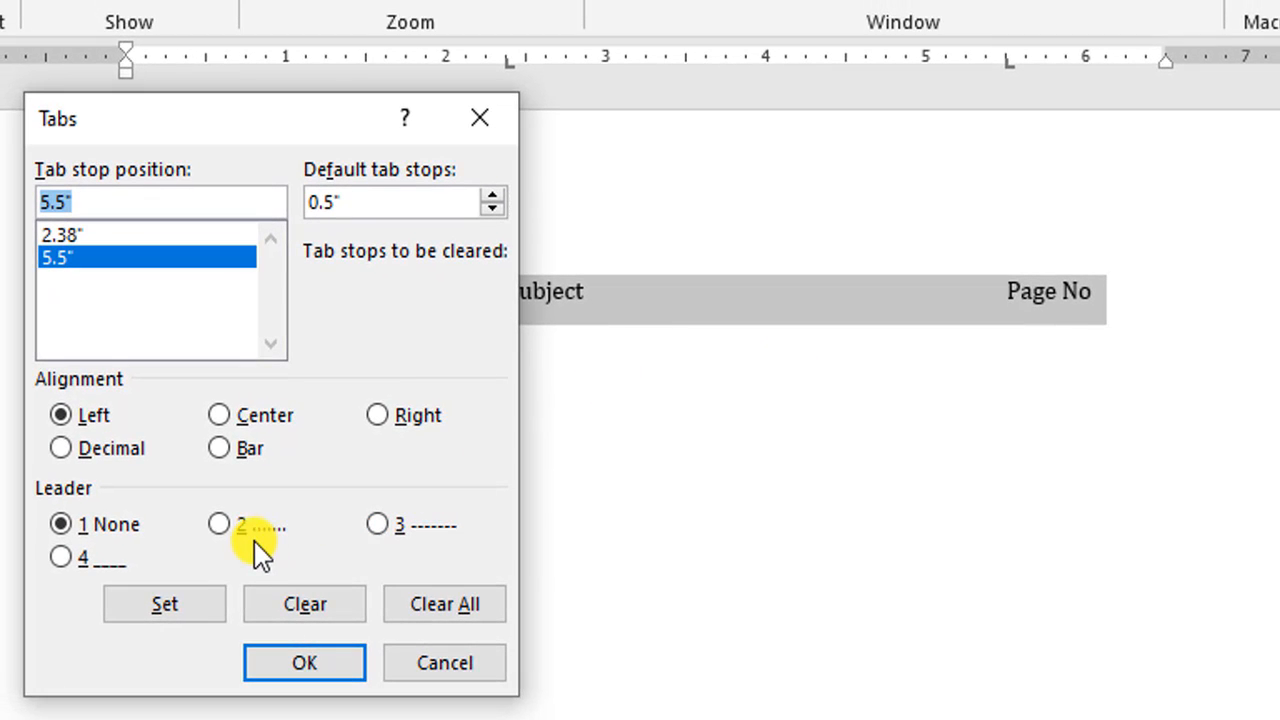
{"action": "left_click", "coordinate": [220, 525]}
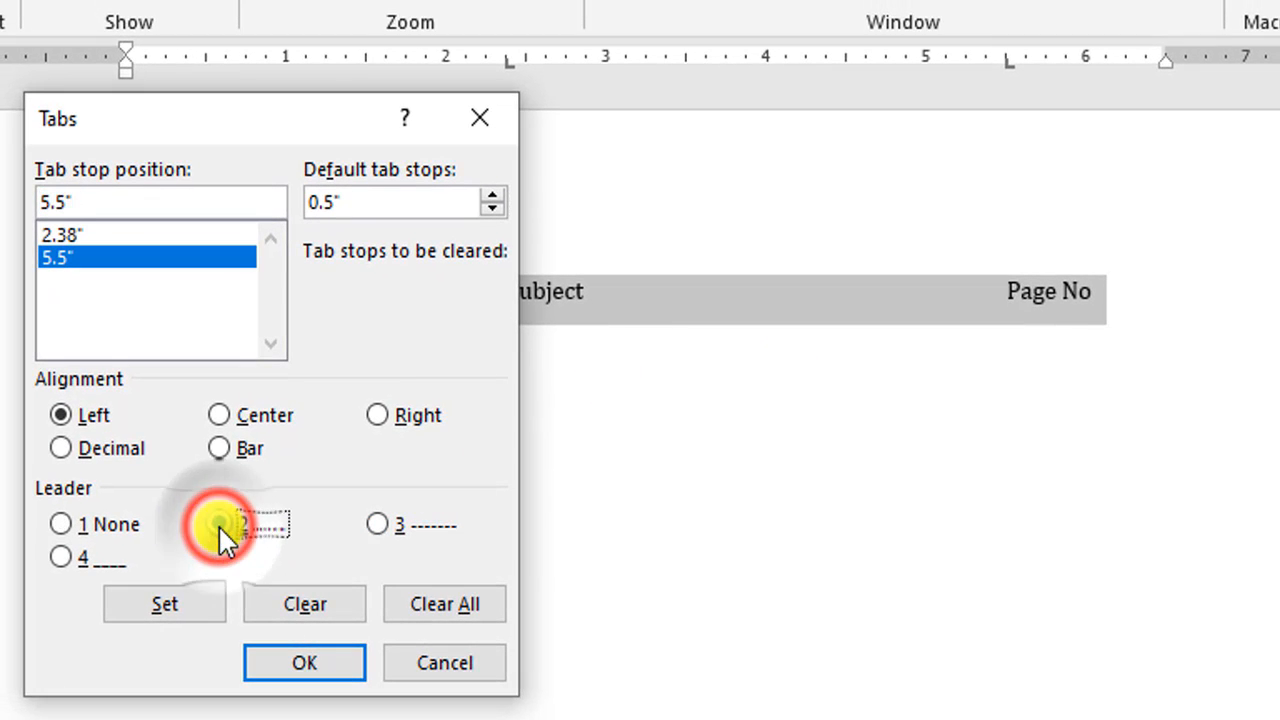
{"action": "left_click", "coordinate": [386, 526]}
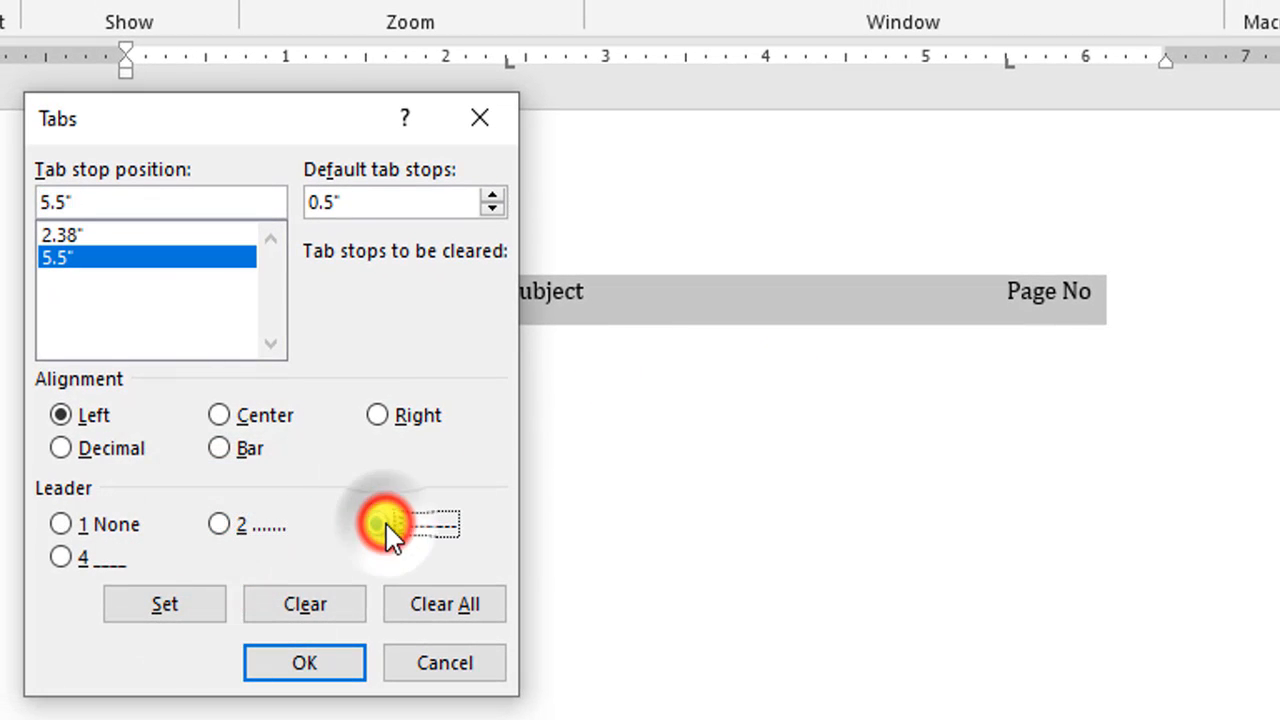
{"action": "left_click", "coordinate": [60, 566]}
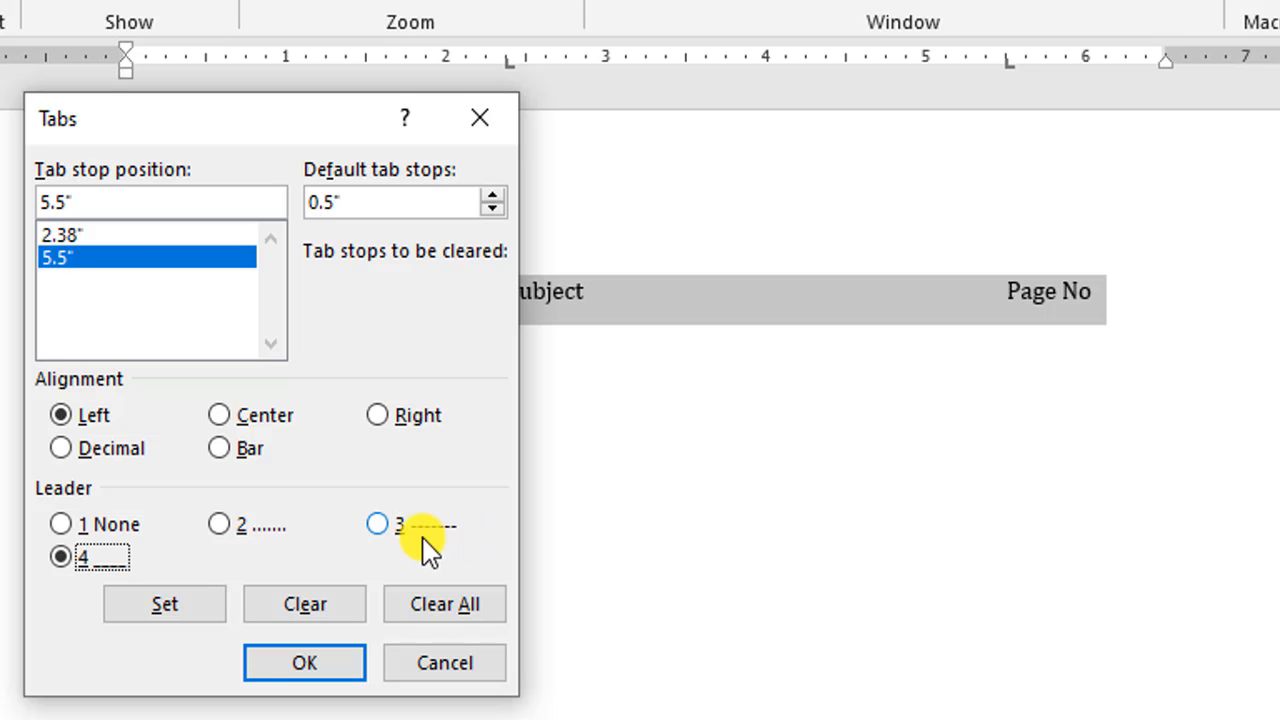
{"action": "left_click", "coordinate": [217, 536]}
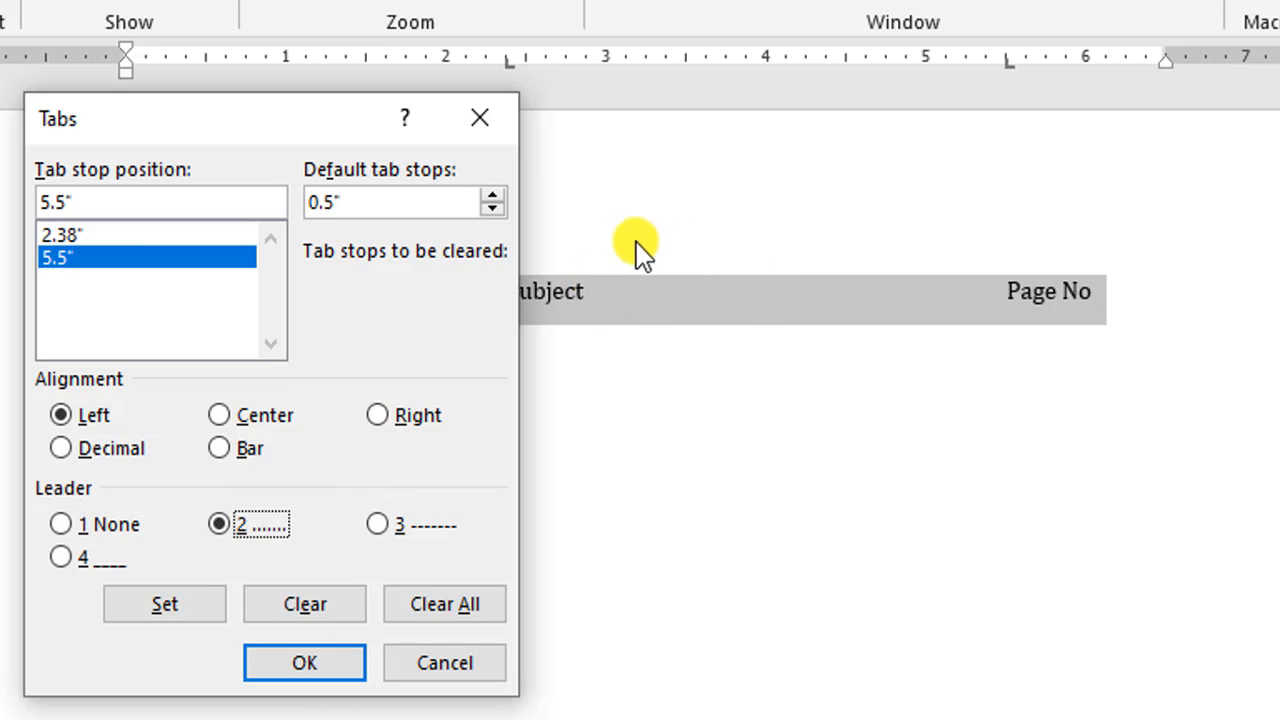
{"action": "left_click_drag", "start_coordinate": [357, 130], "coordinate": [290, 127]}
{"action": "mouse_move", "coordinate": [566, 262]}
{"action": "left_mouse_down"}
{"action": "mouse_move", "coordinate": [789, 310]}
{"action": "mouse_move", "coordinate": [1024, 316]}
{"action": "left_mouse_up"}
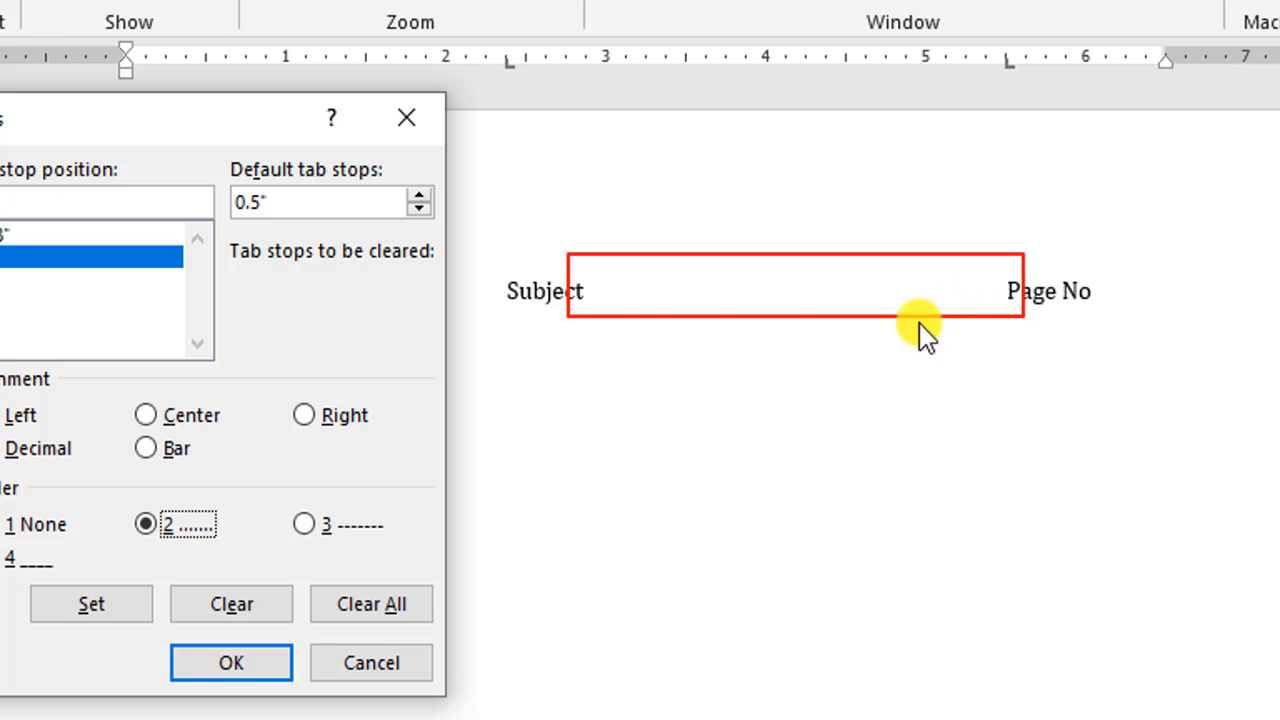
{"action": "left_click", "coordinate": [256, 664]}
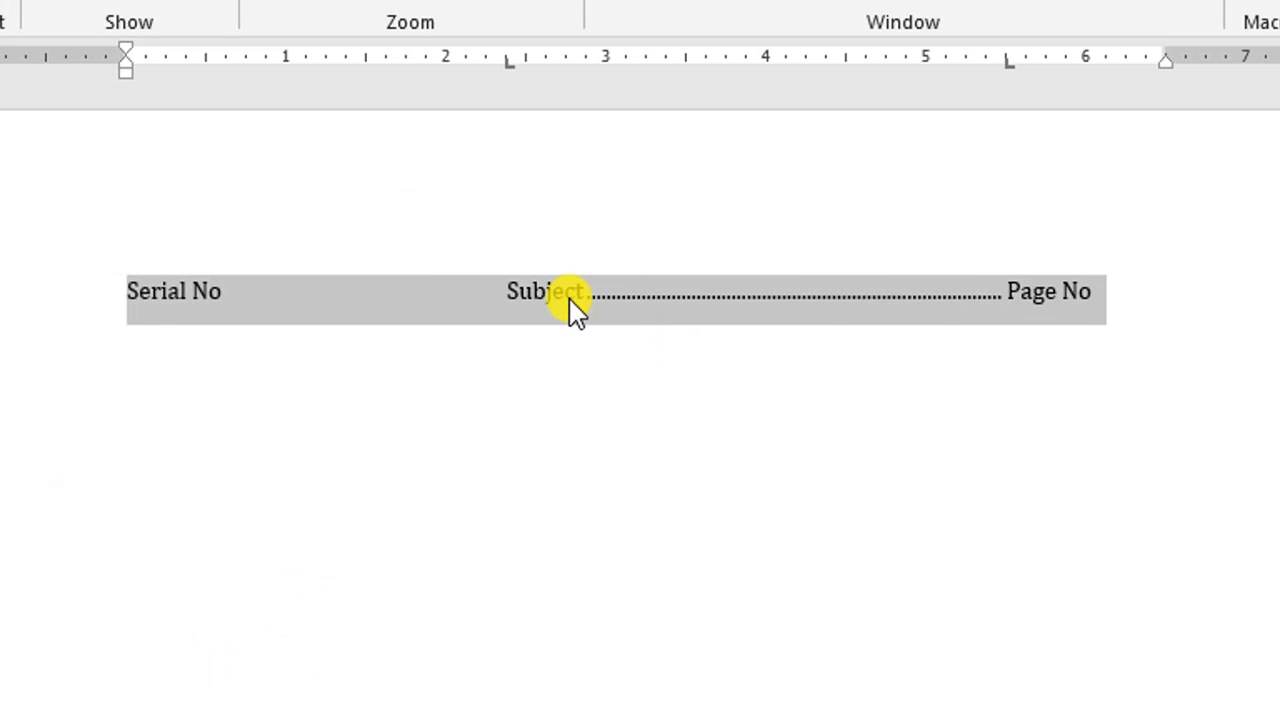
Step: Add two tab-aligned rows below the headings: "01", "Bangla", "01-10" and "02", "English", "11-20"
{"action": "left_click", "coordinate": [1106, 297]}
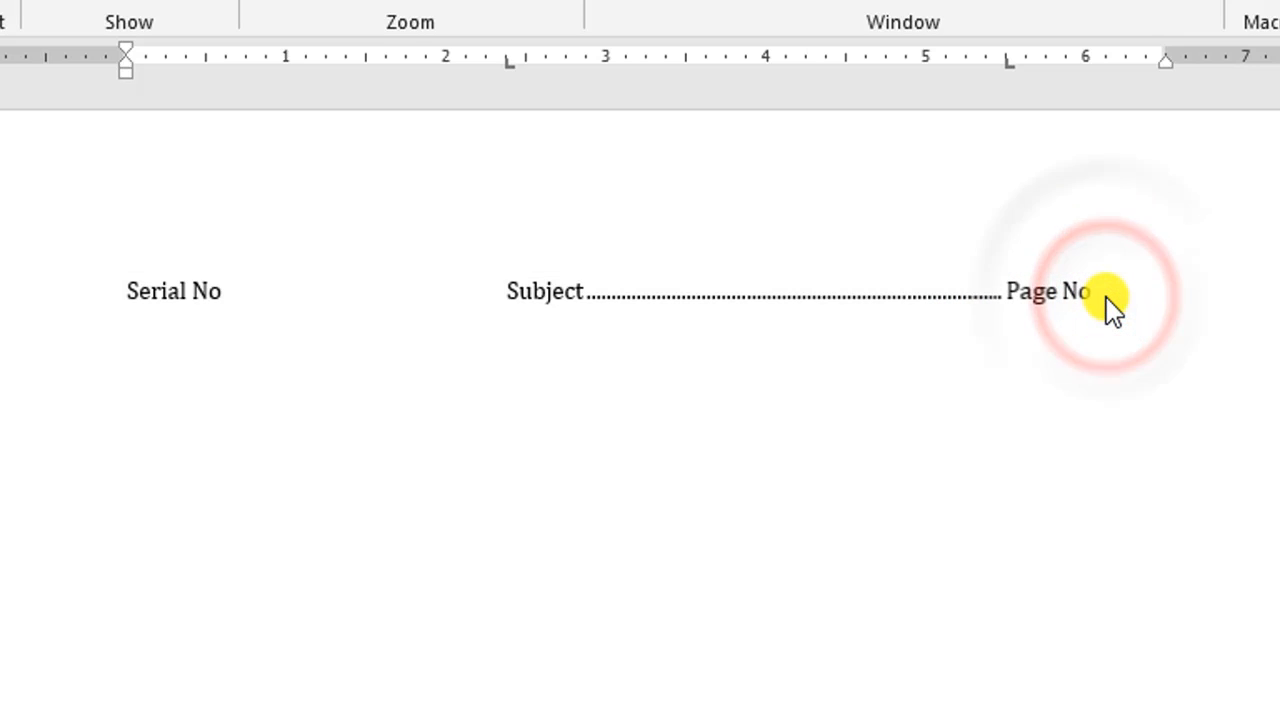
{"action": "key", "text": "Return"}
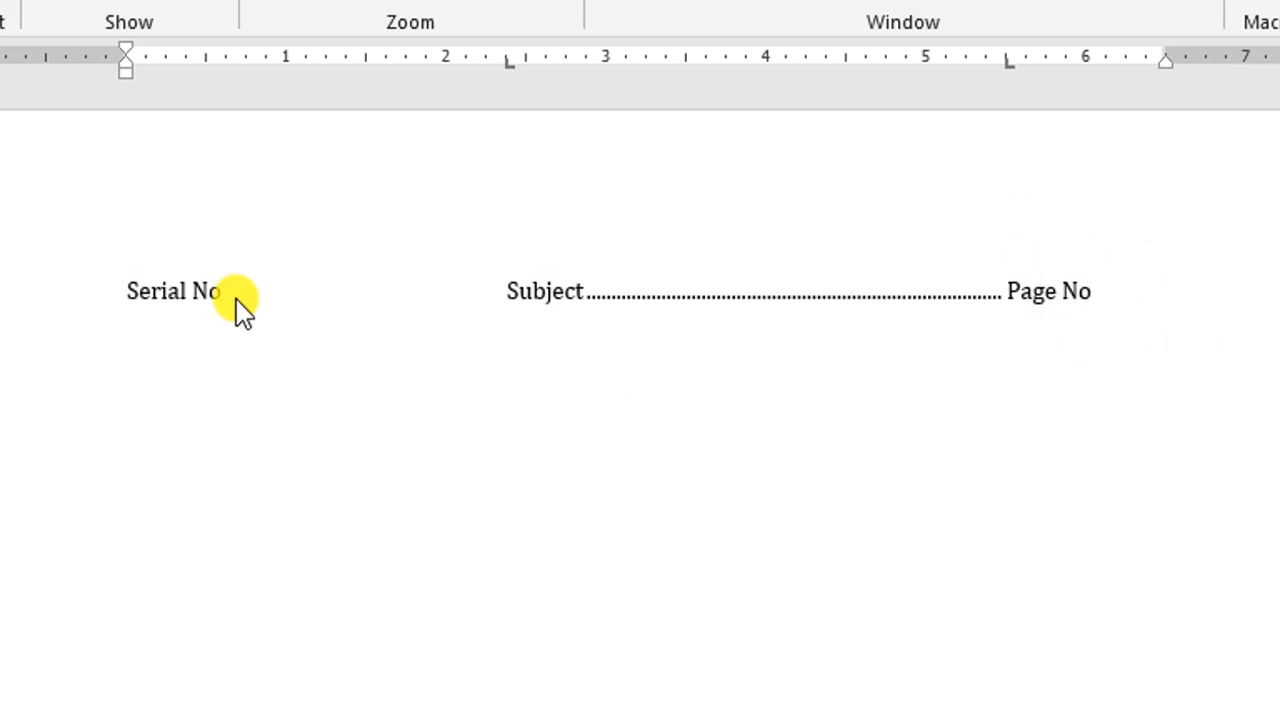
{"action": "type", "text": "01"}
{"action": "type", "text": "Bangla"}
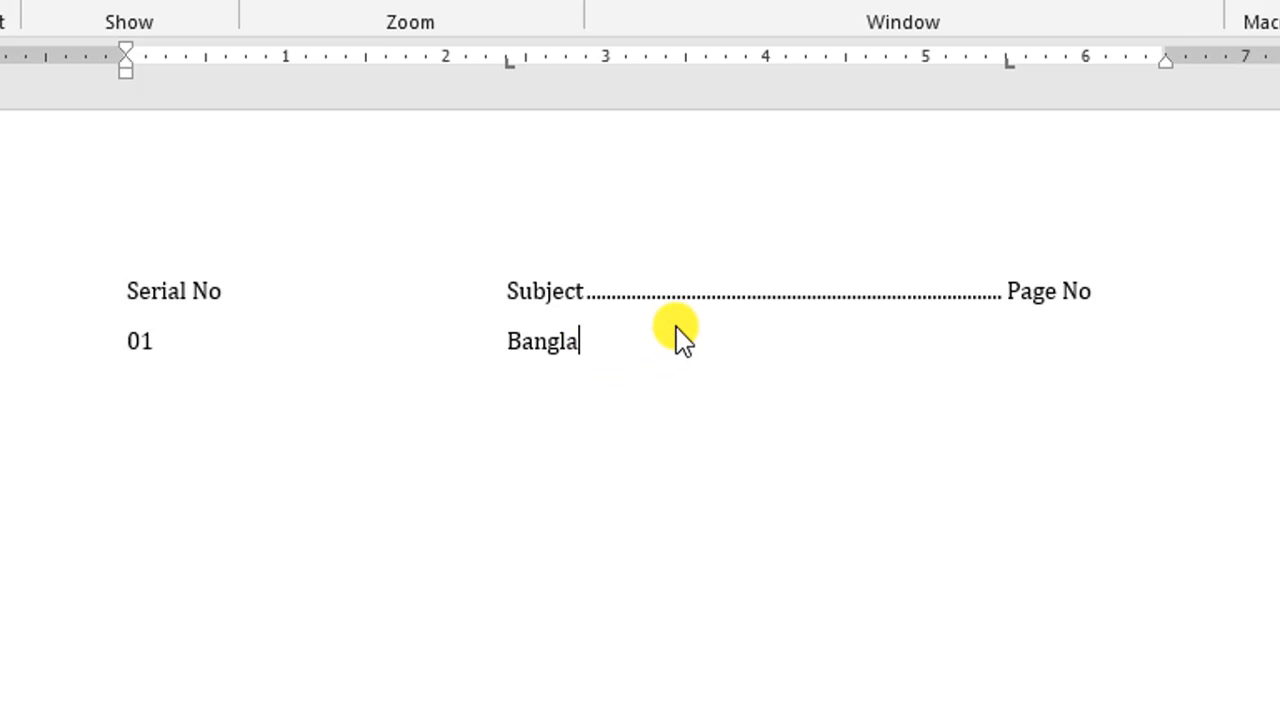
{"action": "key", "text": "Tab"}
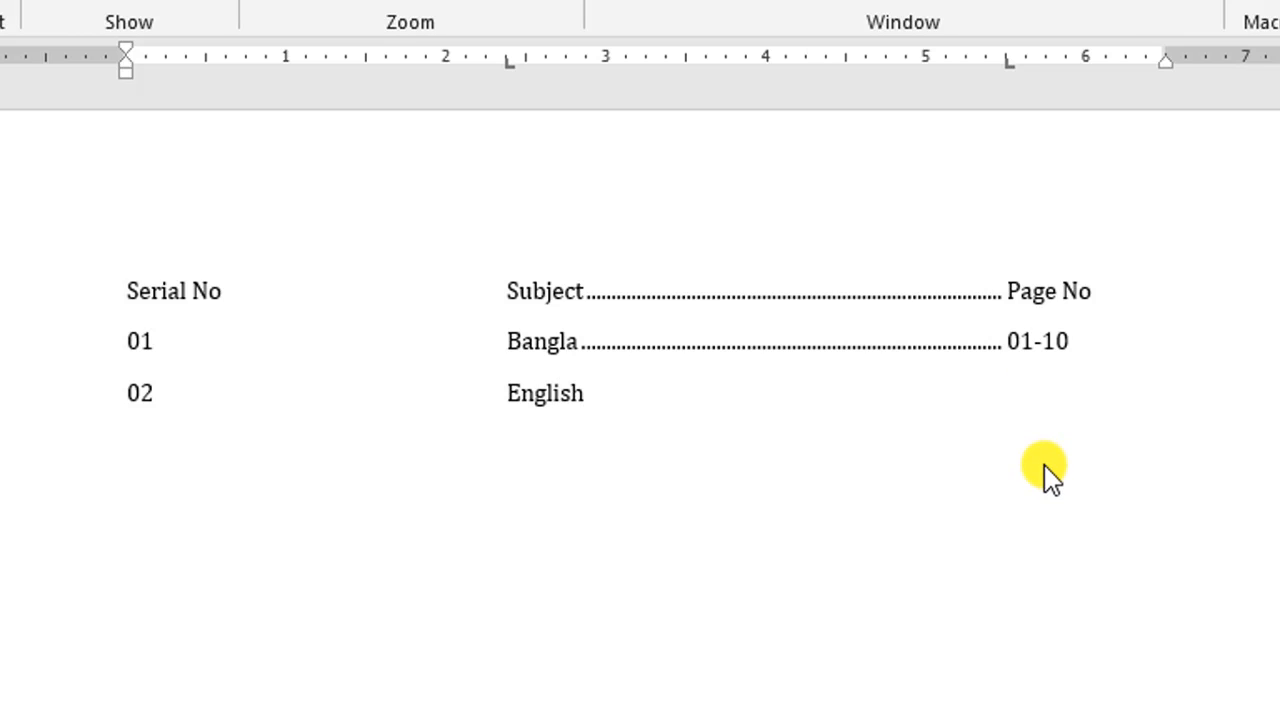
{"action": "key", "text": "Tab"}
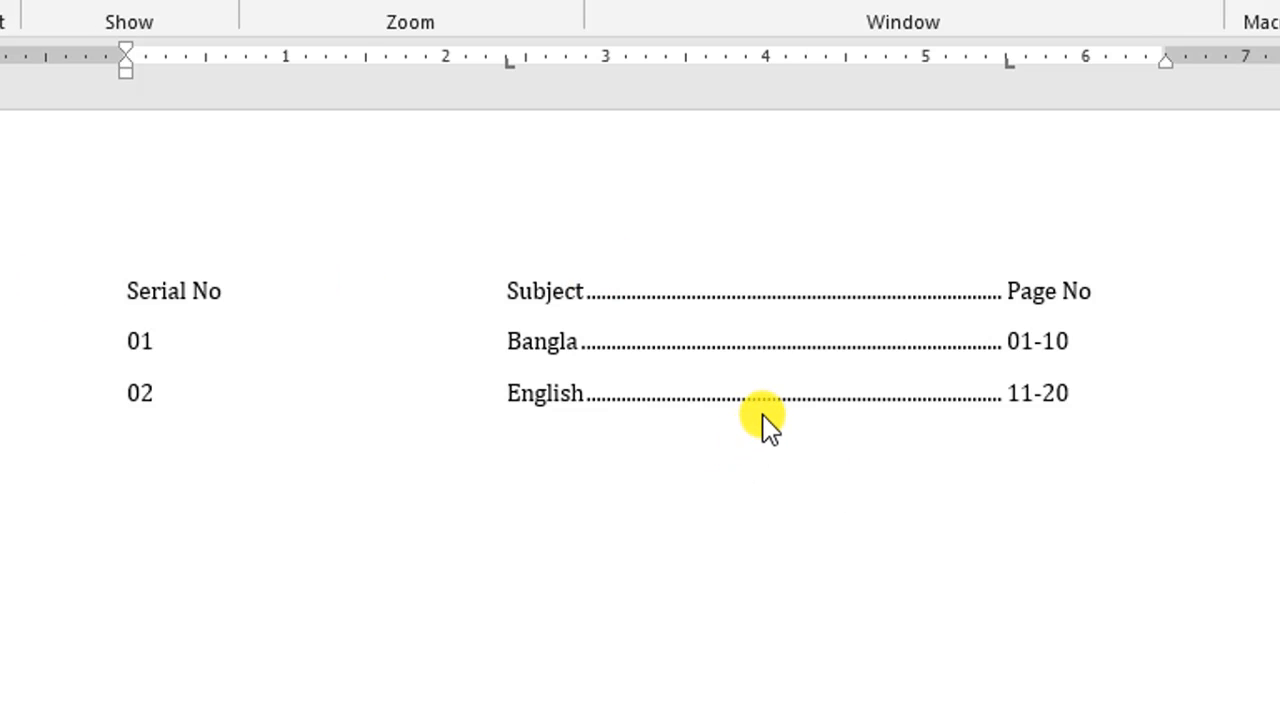
Step: Clear all custom tab stops from the entire list, including the dotted leader
{"action": "key", "text": "ctrl+a"}
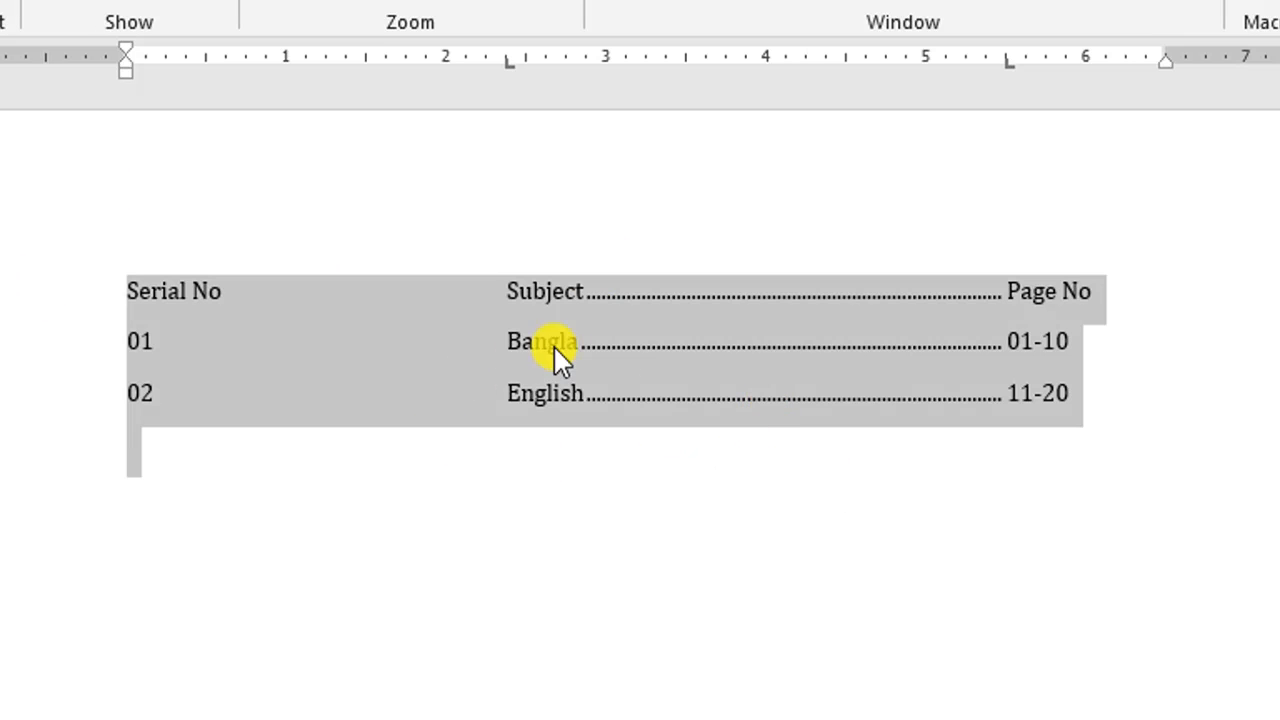
{"action": "left_click", "coordinate": [1006, 57]}
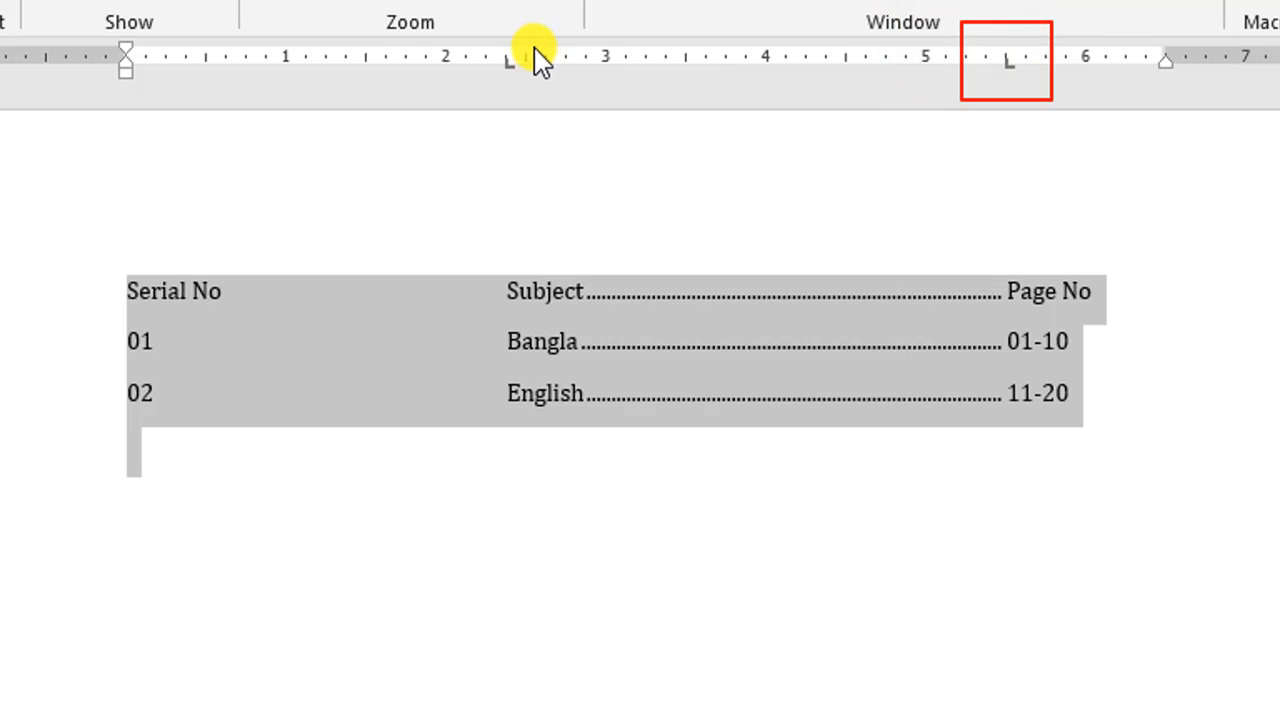
{"action": "left_click", "coordinate": [506, 57]}
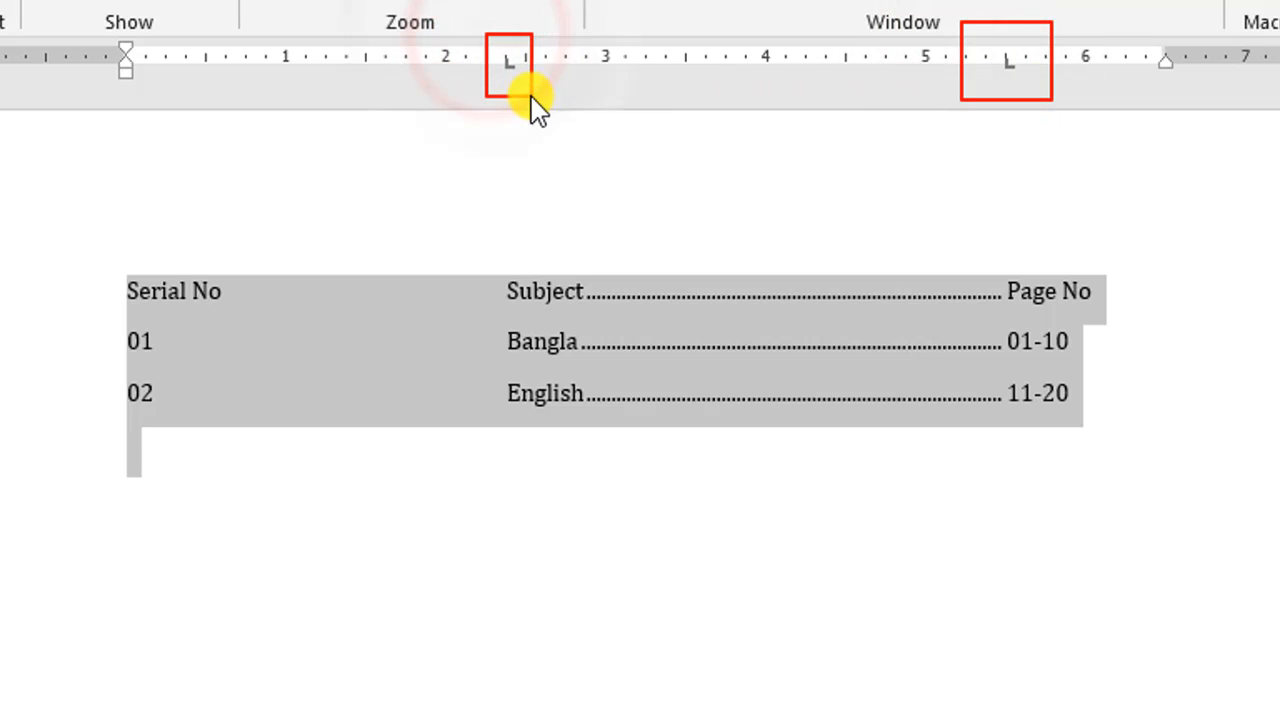
{"action": "double_click", "coordinate": [1008, 60]}
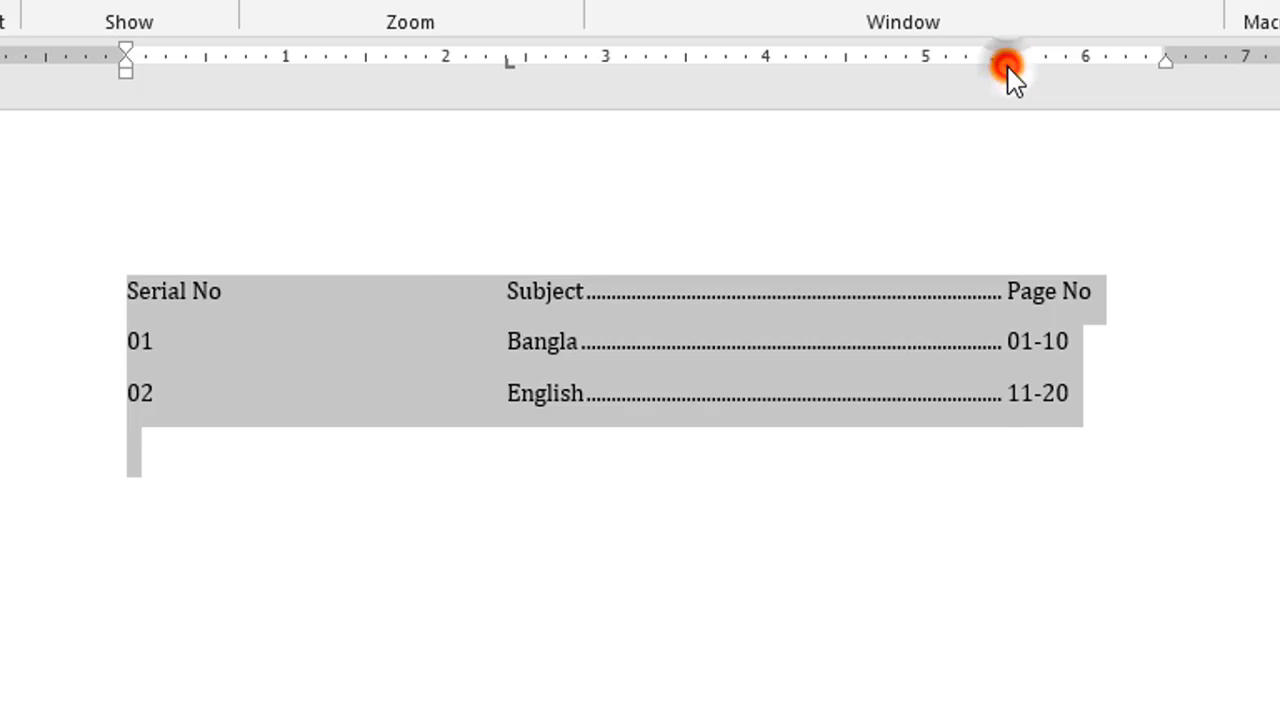
{"action": "left_click_drag", "start_coordinate": [191, 121], "coordinate": [526, 106]}
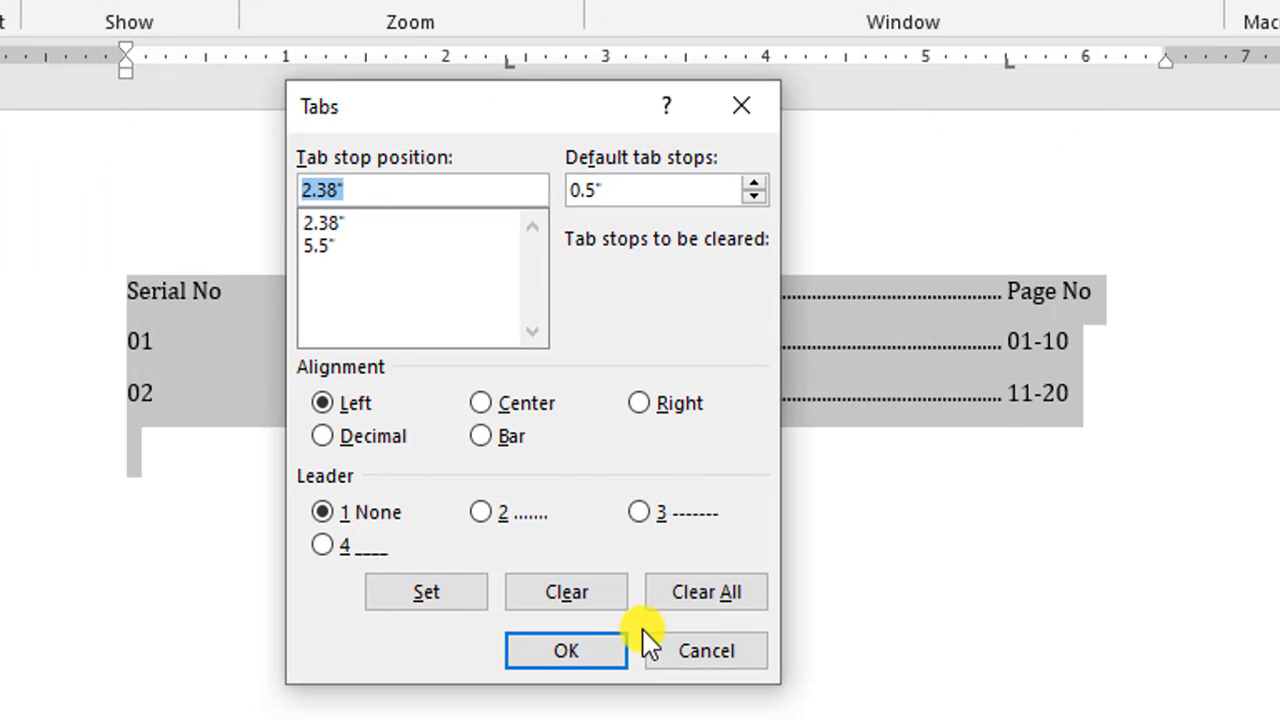
{"action": "left_click", "coordinate": [722, 600]}
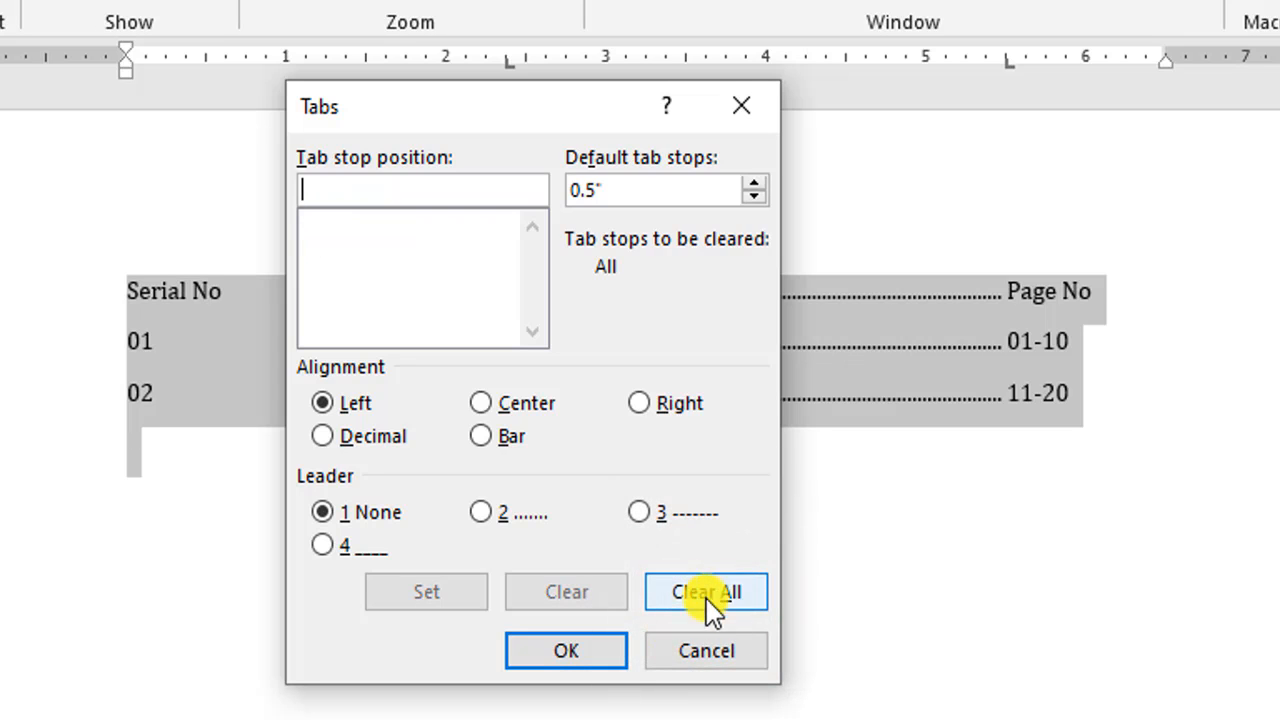
{"action": "left_click", "coordinate": [566, 652]}
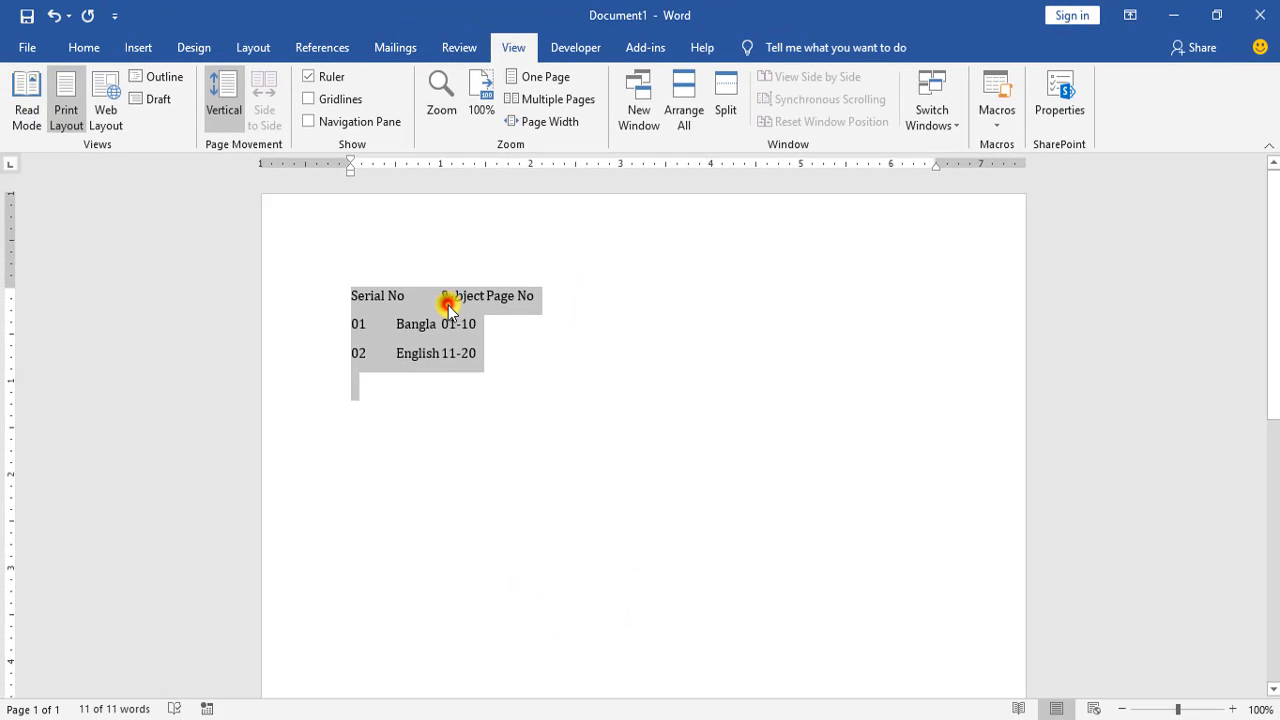
Step: Insert the test text "bbbb" before "Page No" in the heading line
{"action": "left_click", "coordinate": [449, 302]}
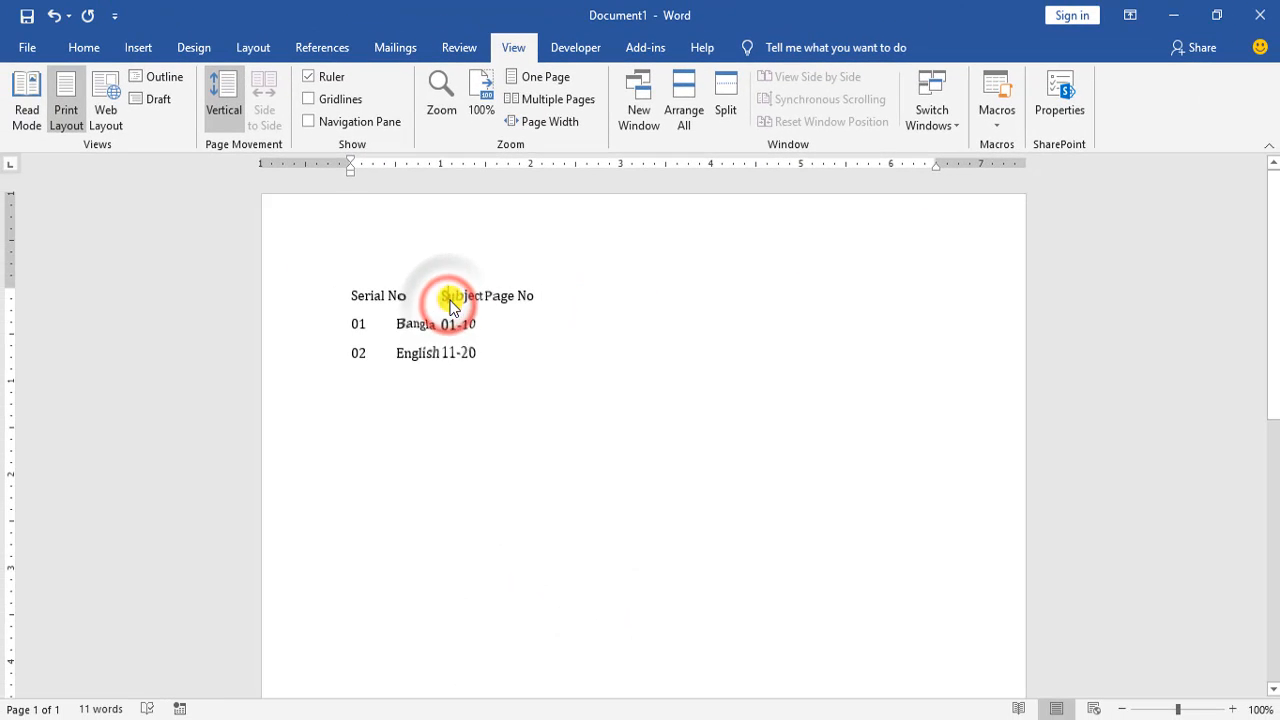
{"action": "left_click", "coordinate": [495, 296]}
{"action": "type", "text": "bbbb"}
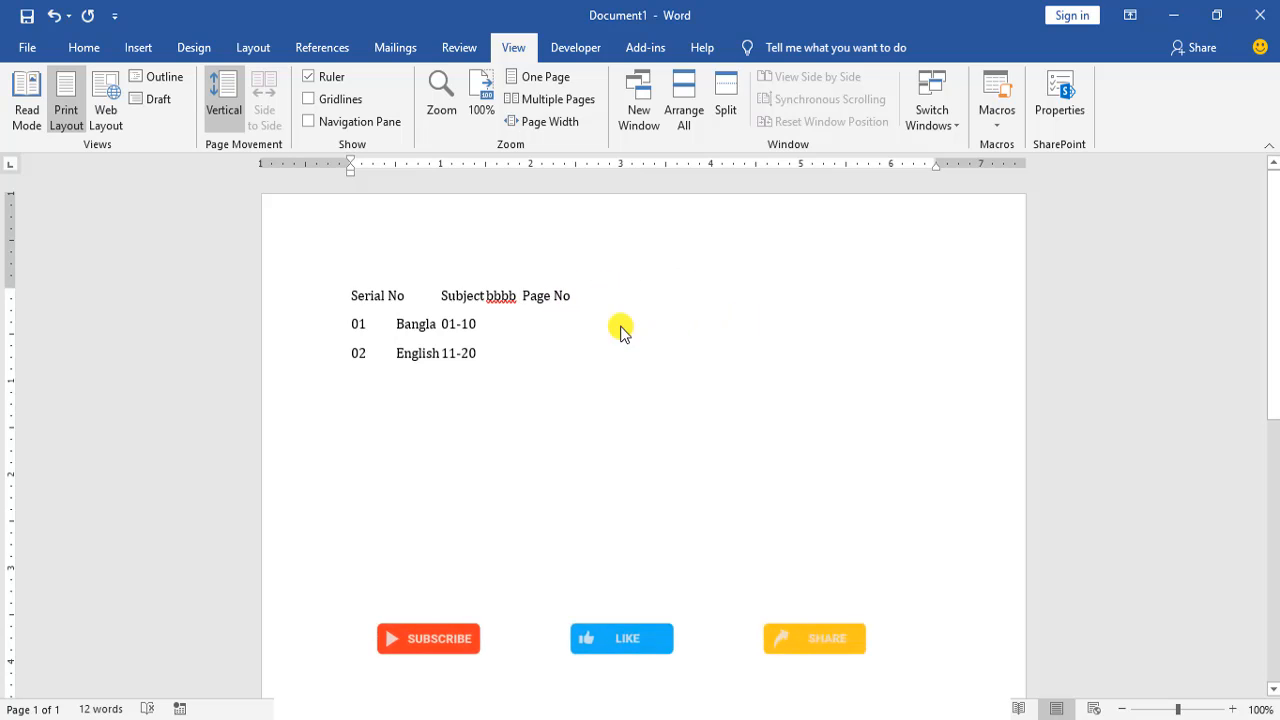
Step: Delete all the list text and start a new heading line with "serial"
{"action": "left_click_drag", "start_coordinate": [508, 349], "coordinate": [263, 220]}
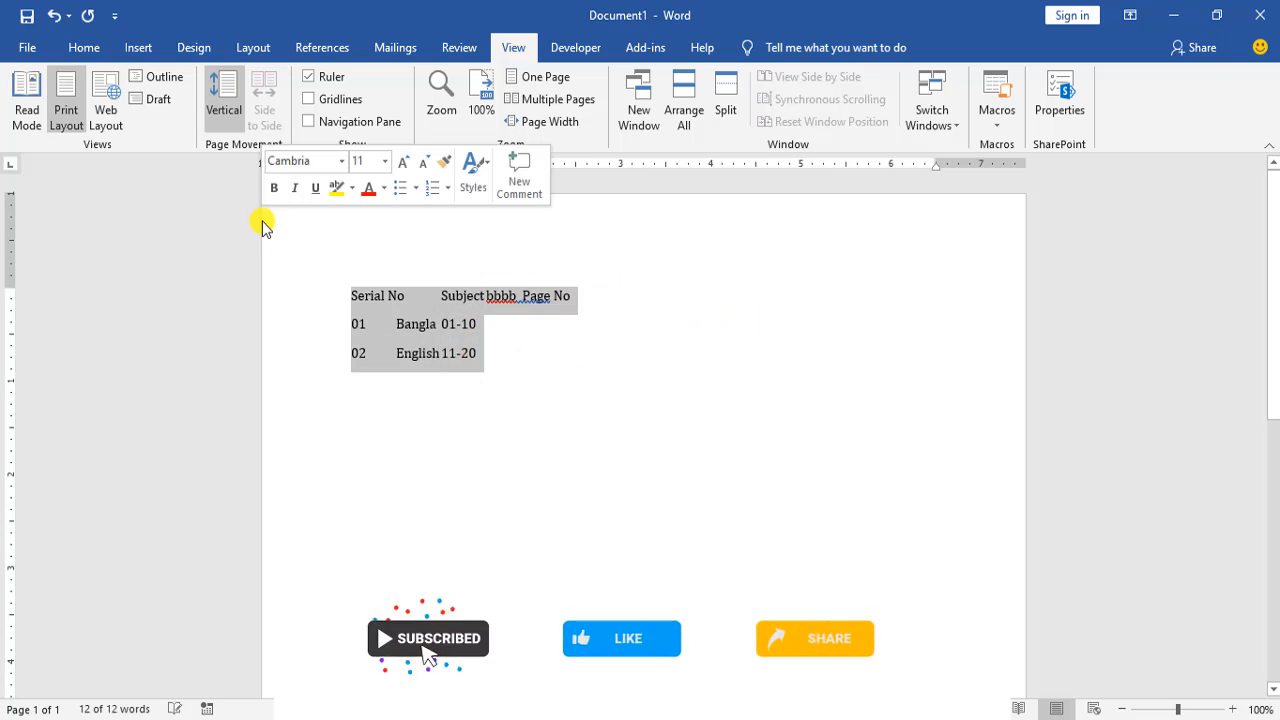
{"action": "key", "text": "BackSpace"}
{"action": "type", "text": "s"}
{"action": "type", "text": "ial"}
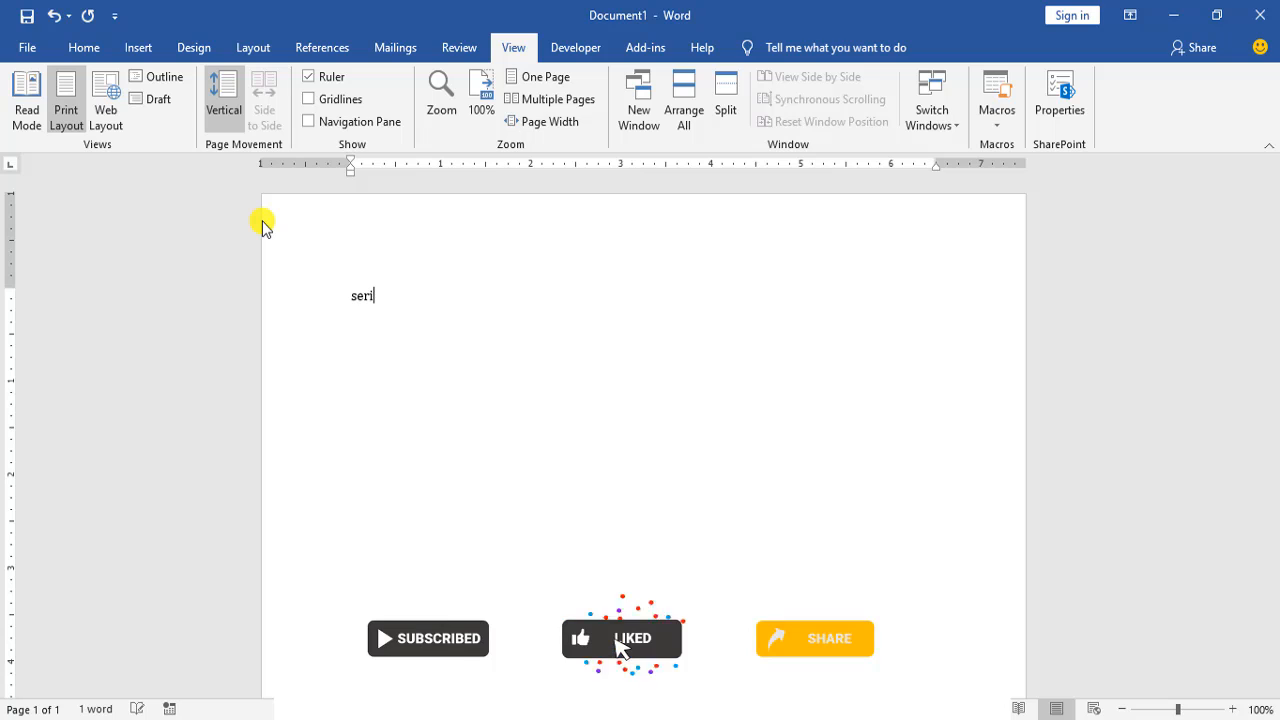